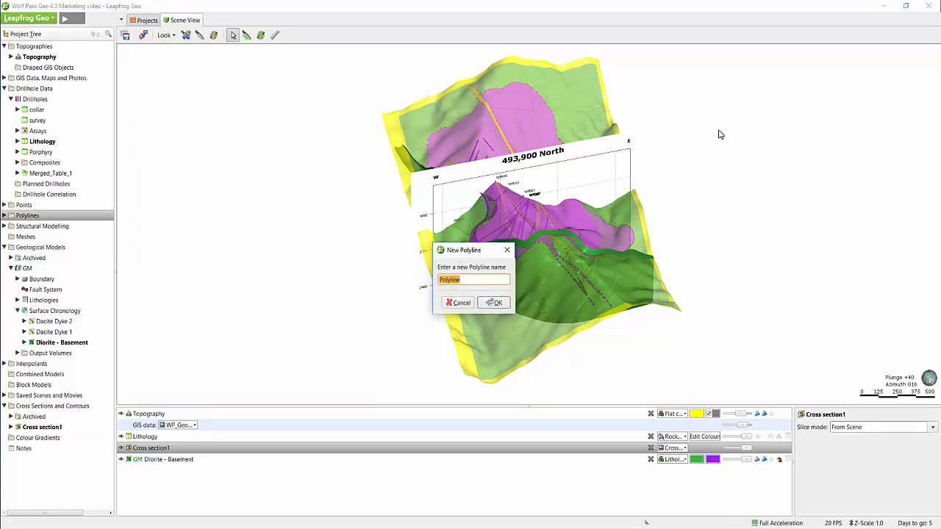
- Create a new polyline named "Diorite - Basement" and set it to draw on objects
{"action": "type", "text": "Diorite - Basement"}
{"action": "left_click", "coordinate": [495, 303]}
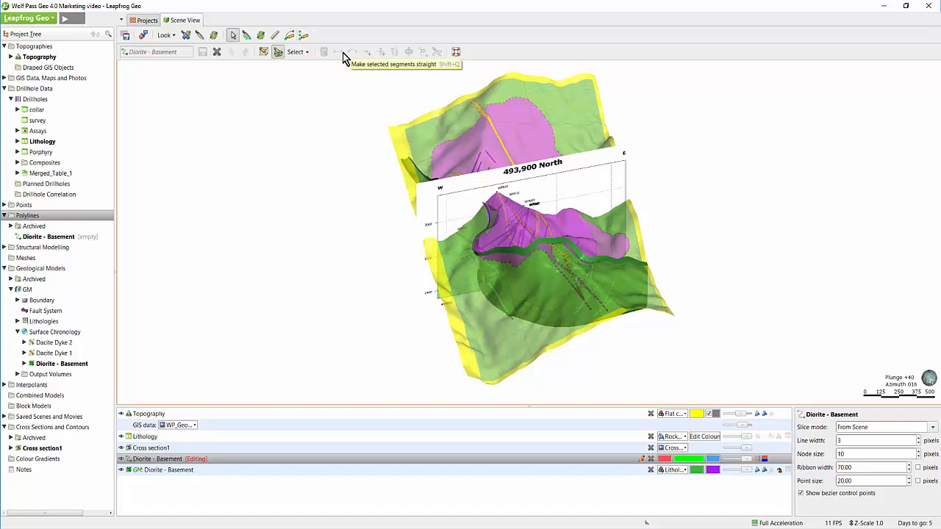
{"action": "left_click", "coordinate": [278, 53]}
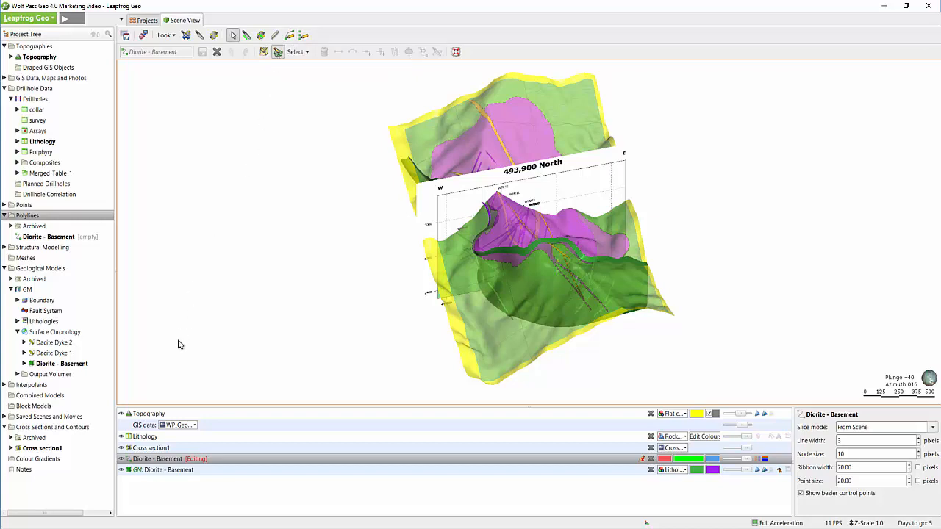
- Hide Cross section1, look straight down, and place four points along the northwest edge of the purple unit on the topography
{"action": "left_click", "coordinate": [120, 448]}
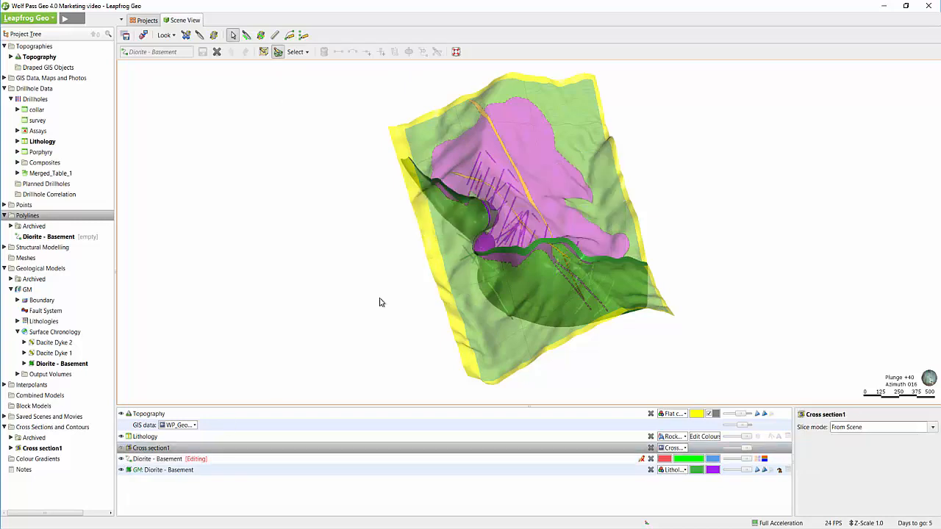
{"action": "key", "text": "d"}
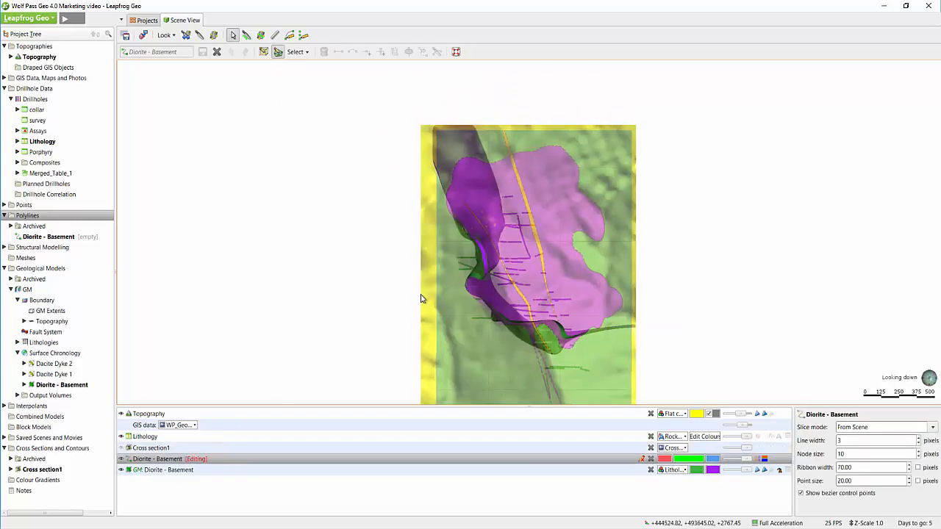
{"action": "left_click", "coordinate": [303, 35]}
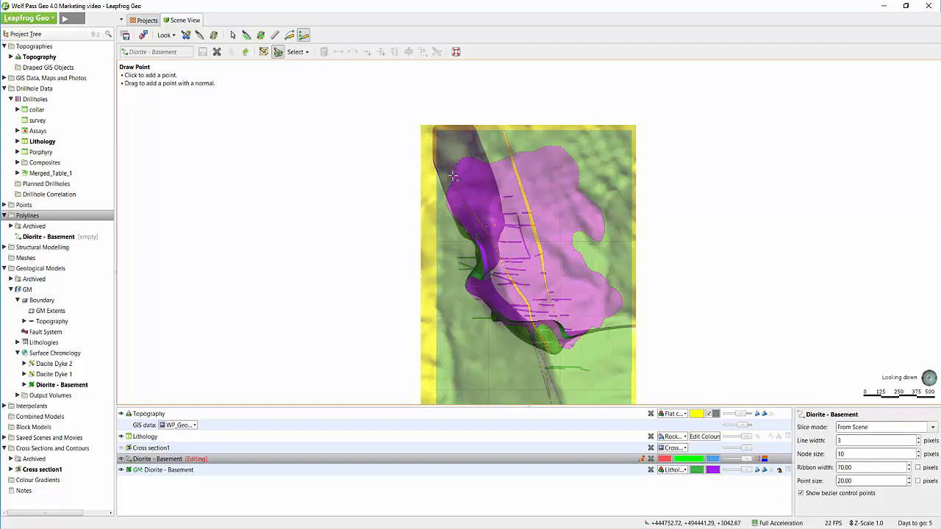
{"action": "left_click", "coordinate": [453, 176]}
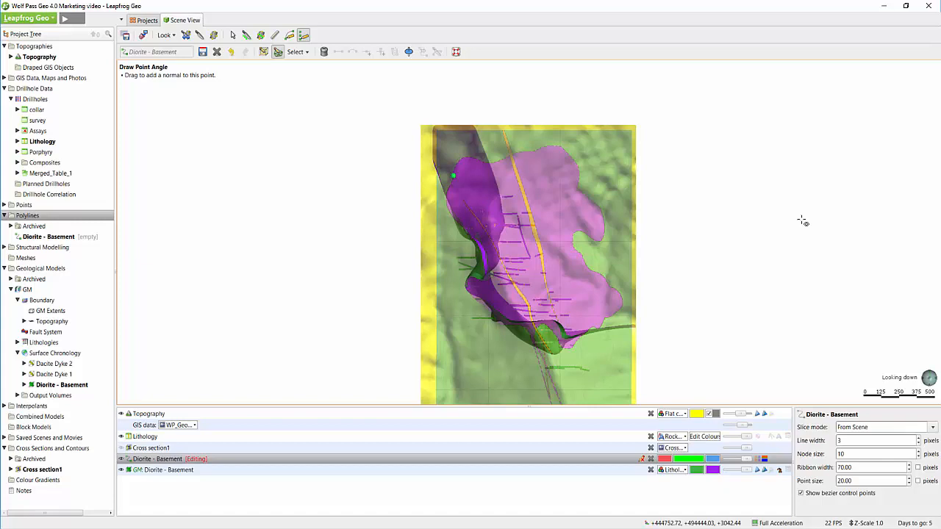
{"action": "left_click", "coordinate": [451, 188]}
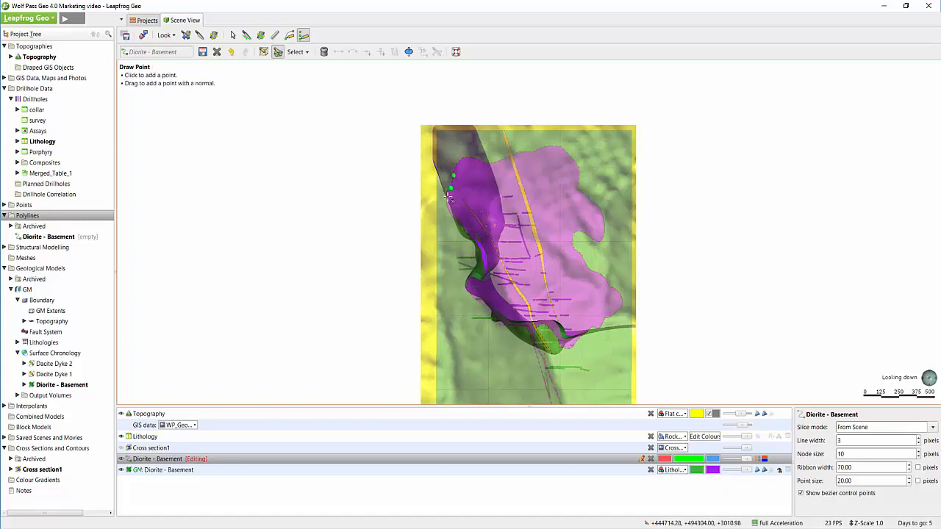
{"action": "left_click", "coordinate": [448, 201]}
{"action": "left_click", "coordinate": [450, 211]}
- Add a point with a normal just north of the four contact points and save the drawing
{"action": "left_click_drag", "start_coordinate": [458, 163], "coordinate": [454, 173]}
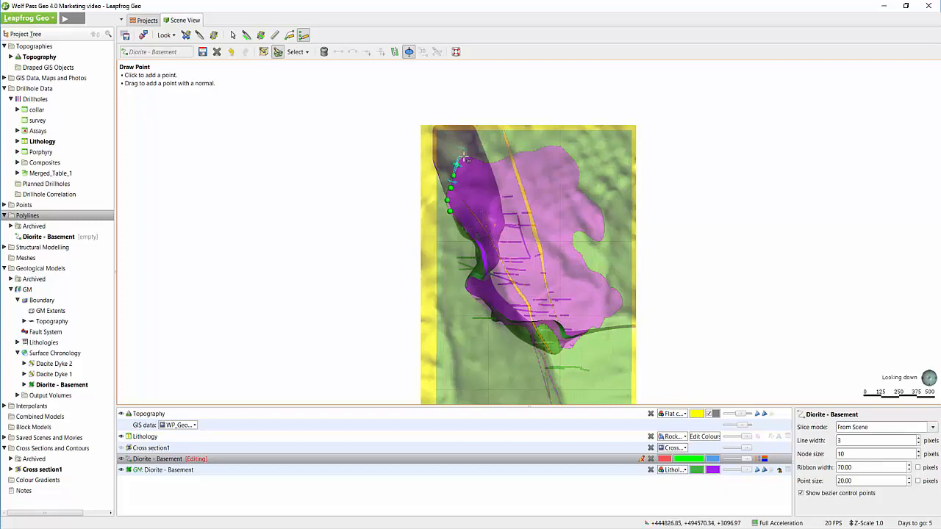
{"action": "key", "text": "Escape"}
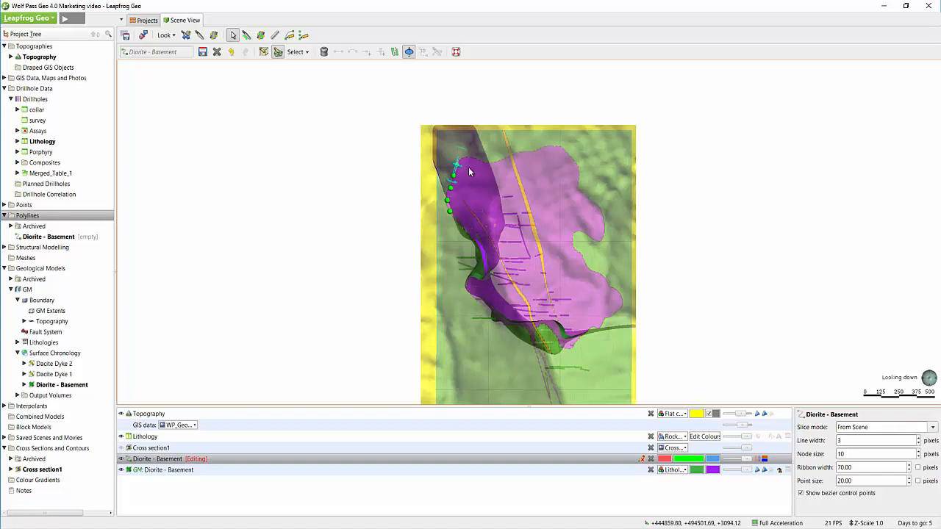
{"action": "left_click_drag", "start_coordinate": [494, 235], "coordinate": [389, 115]}
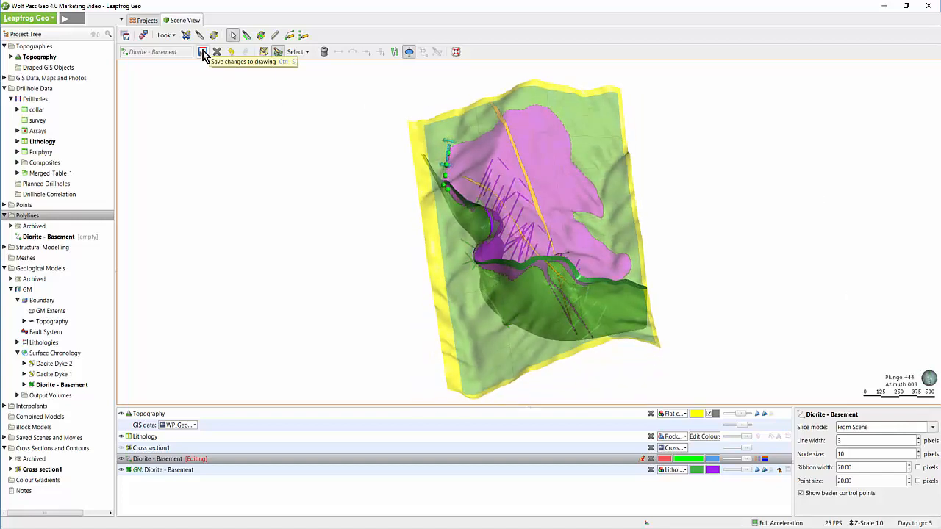
{"action": "left_click", "coordinate": [202, 52]}
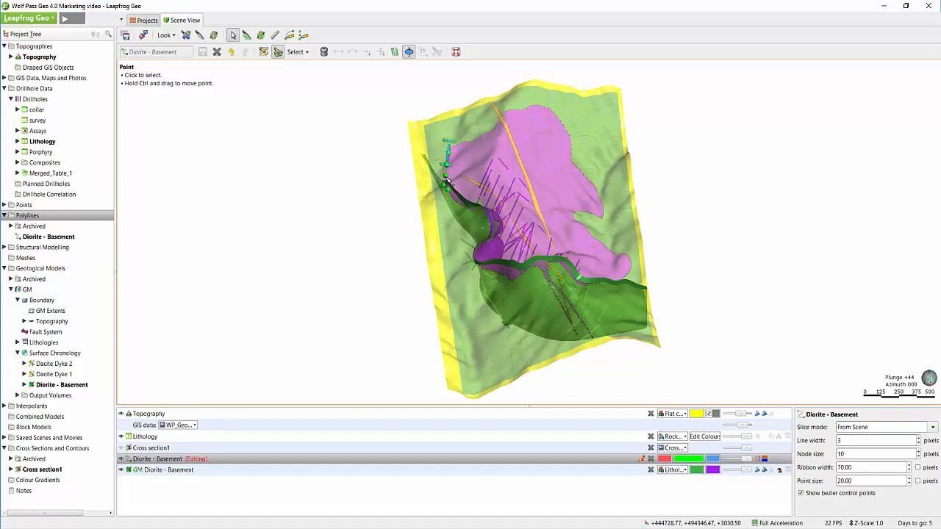
- Adjust the middle point of the northwest group so it sits on the mapped contact line
{"action": "left_click_drag", "start_coordinate": [448, 179], "coordinate": [486, 210]}
{"action": "scroll", "coordinate": [433, 201], "scroll_direction": "up", "scroll_amount": 8}
{"action": "middle_click_drag", "start_coordinate": [402, 236], "coordinate": [660, 420]}
{"action": "middle_click_drag", "start_coordinate": [310, 181], "coordinate": [528, 234]}
{"action": "left_click_drag", "start_coordinate": [463, 190], "coordinate": [478, 177]}
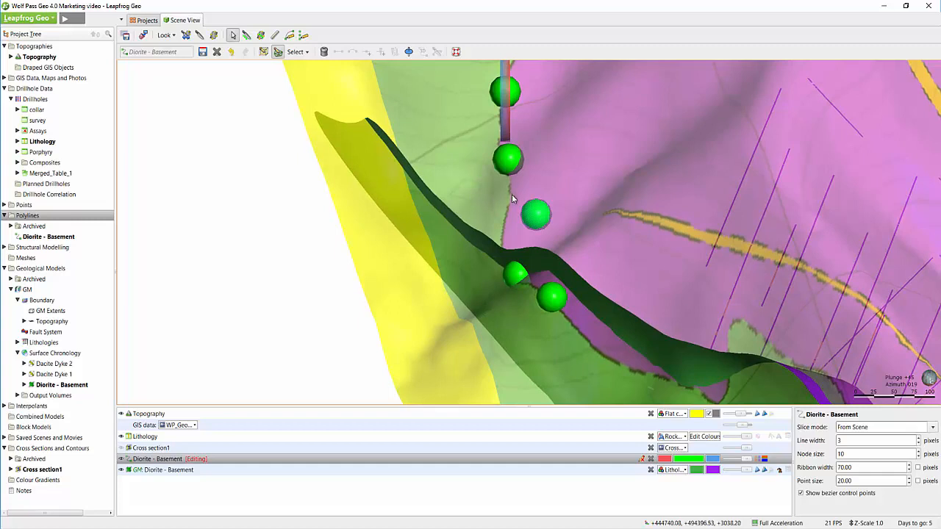
{"action": "left_click_drag", "start_coordinate": [536, 213], "coordinate": [507, 225]}
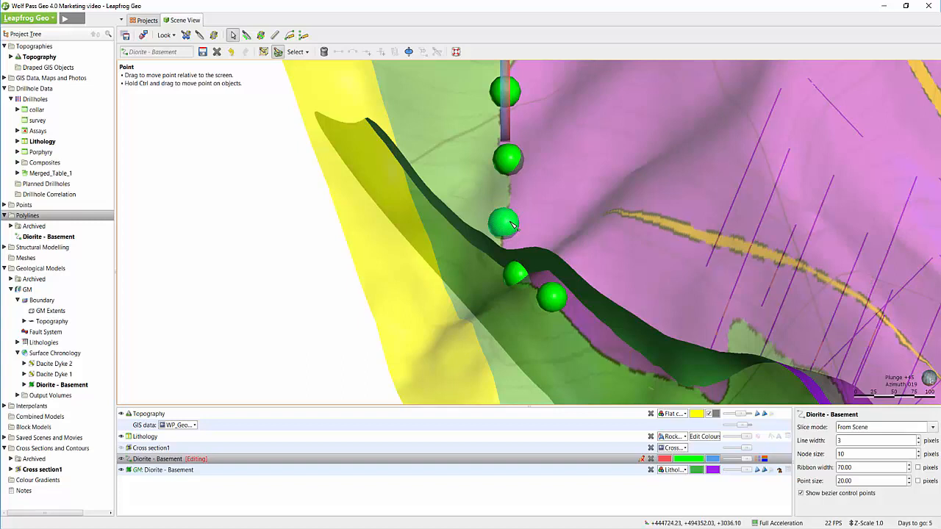
- Add an orientation disk to the moved point, rotate it to a steep dip, and remove the disk again
{"action": "left_click", "coordinate": [409, 52]}
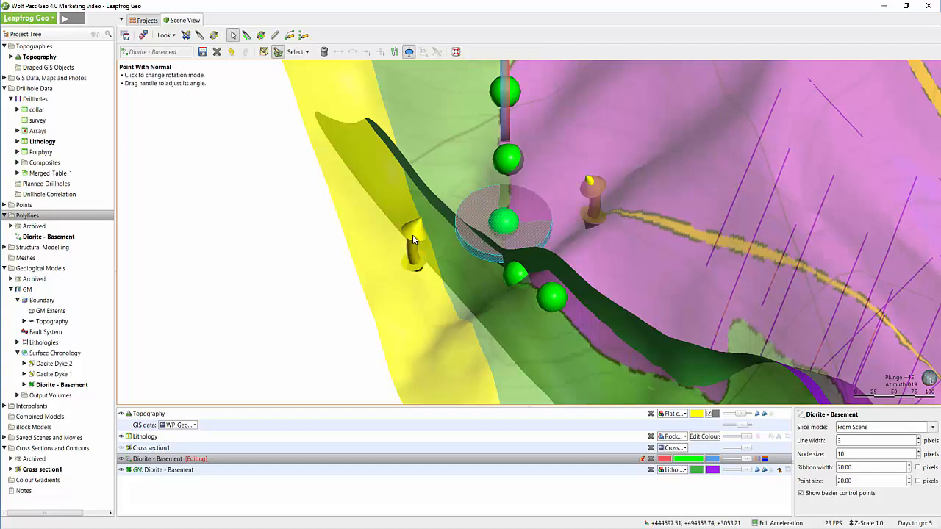
{"action": "left_click_drag", "start_coordinate": [412, 236], "coordinate": [416, 288]}
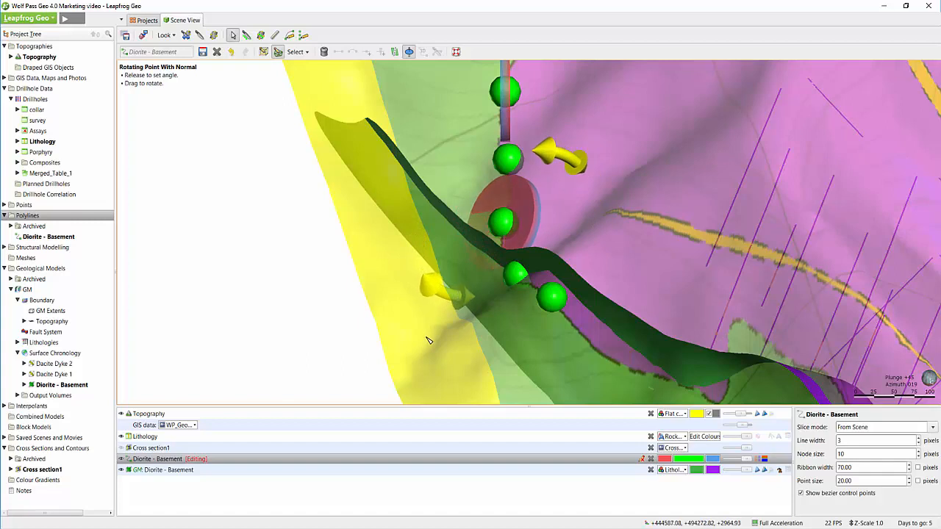
{"action": "left_click", "coordinate": [481, 247]}
{"action": "mouse_move", "coordinate": [460, 165]}
{"action": "left_mouse_down"}
{"action": "mouse_move", "coordinate": [470, 160]}
{"action": "mouse_move", "coordinate": [444, 164]}
{"action": "left_mouse_up"}
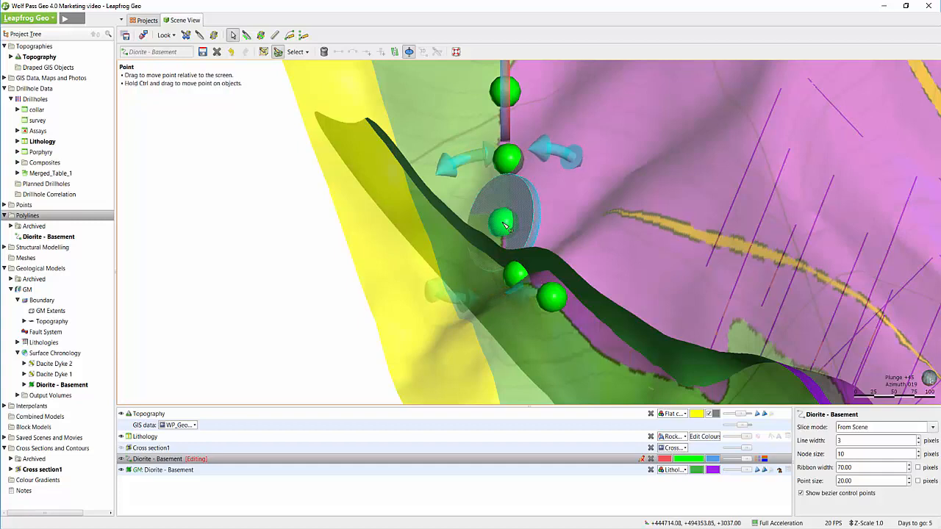
{"action": "left_click", "coordinate": [409, 50]}
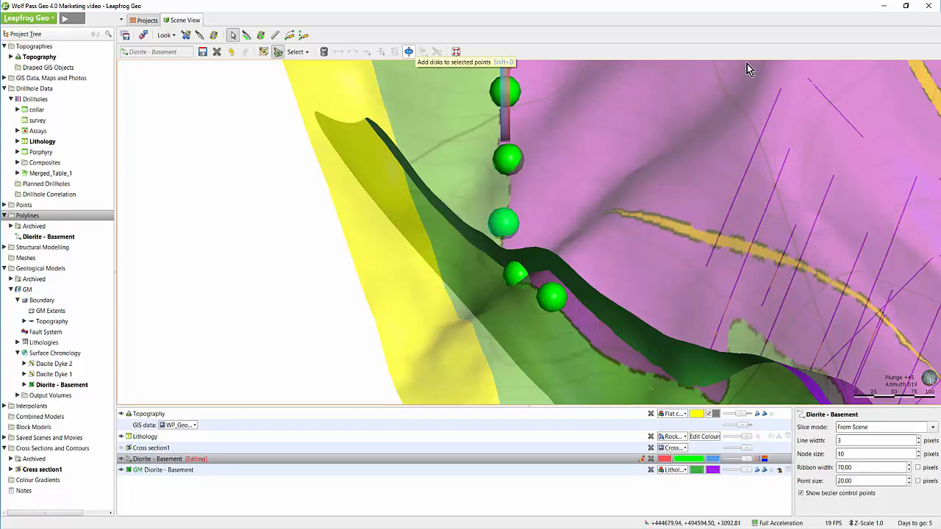
{"action": "right_click", "coordinate": [67, 252]}
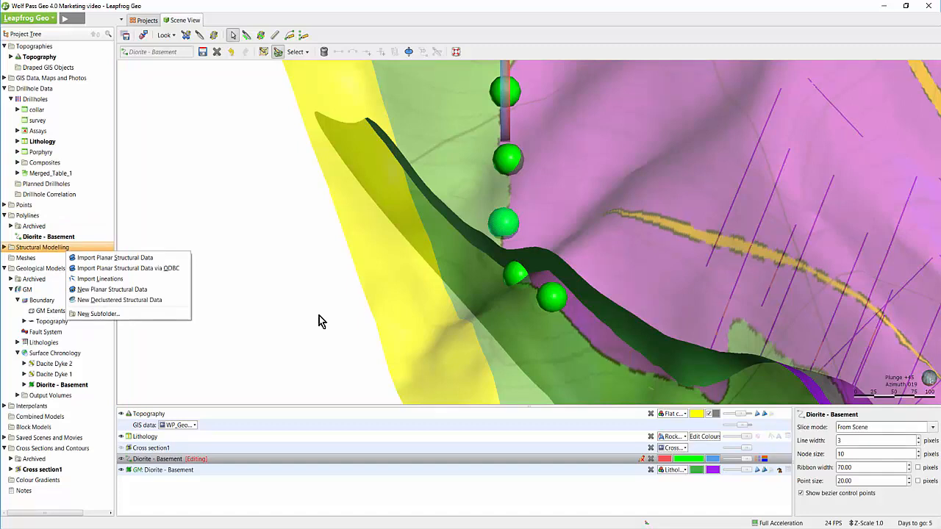
{"action": "left_click", "coordinate": [497, 249]}
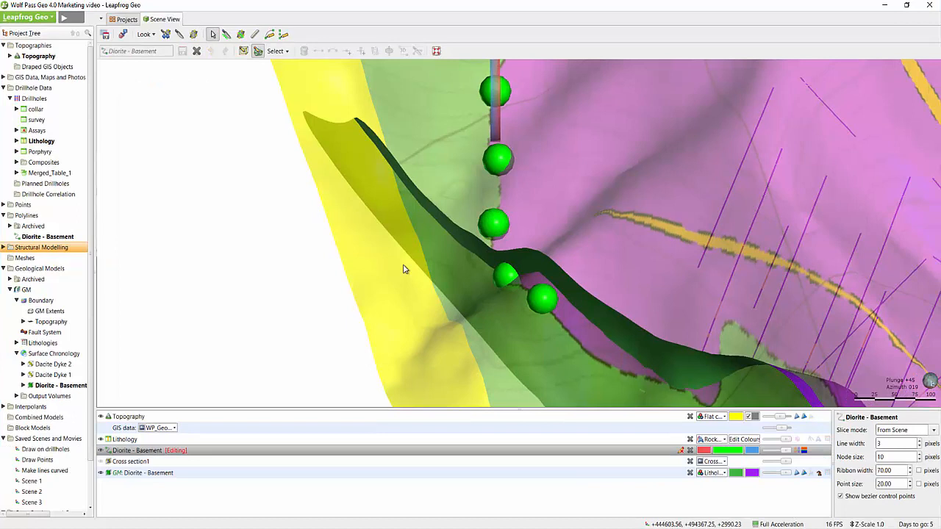
- Draw a ten-node 3D line on the topography along the dashed southern contact, from the western bend to the drillhole traces
{"action": "scroll", "coordinate": [404, 269], "scroll_direction": "down", "scroll_amount": 5}
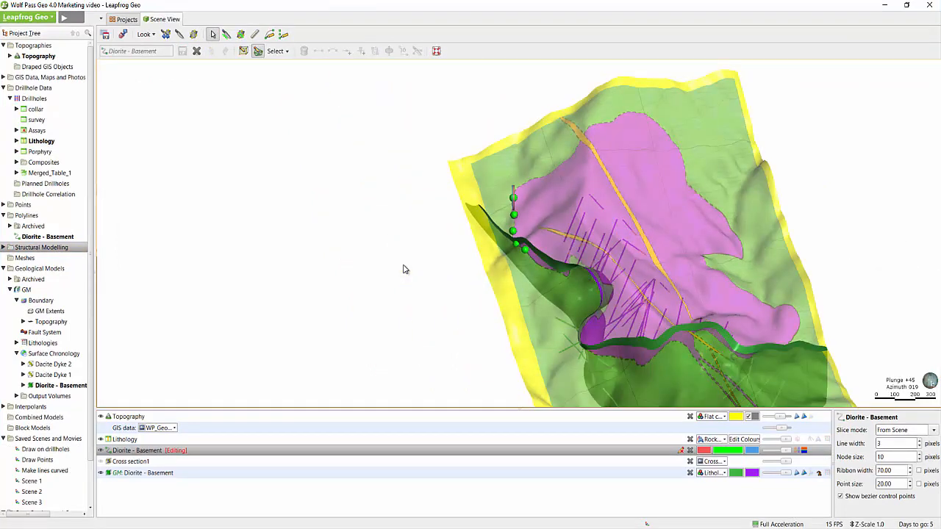
{"action": "middle_click_drag", "start_coordinate": [577, 306], "coordinate": [431, 259]}
{"action": "left_click_drag", "start_coordinate": [499, 304], "coordinate": [466, 341]}
{"action": "scroll", "coordinate": [458, 317], "scroll_direction": "up", "scroll_amount": 4}
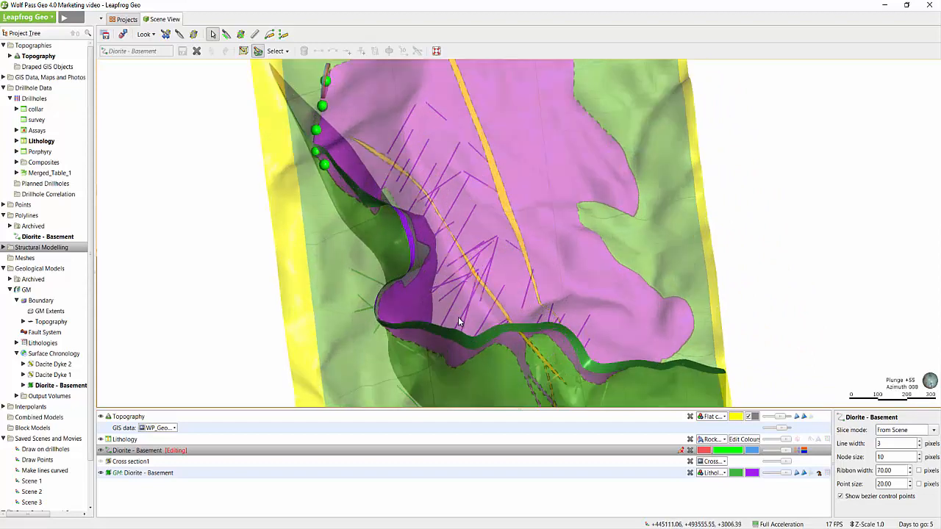
{"action": "middle_click_drag", "start_coordinate": [479, 268], "coordinate": [509, 216]}
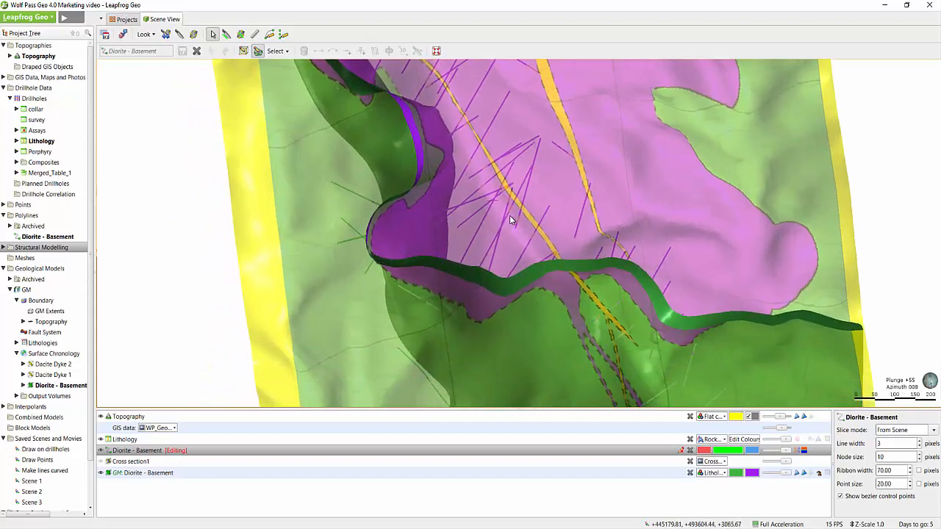
{"action": "left_click", "coordinate": [271, 35]}
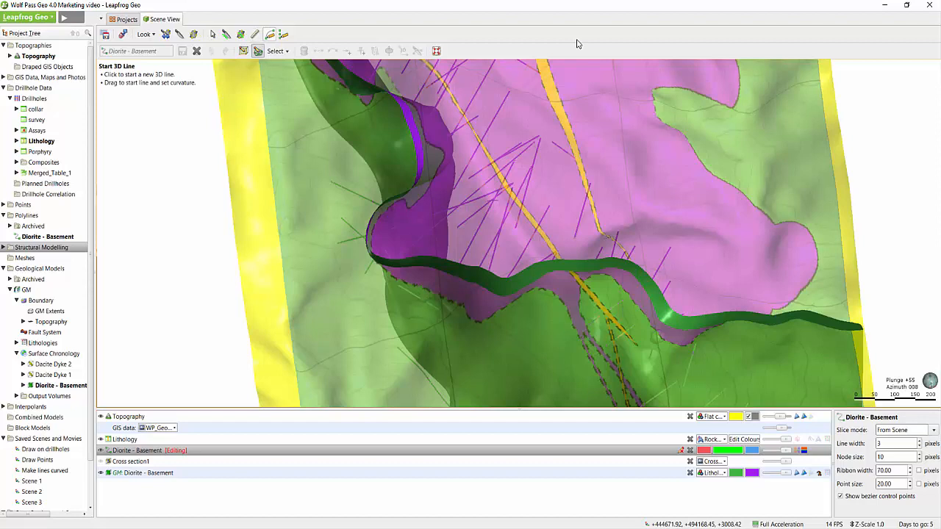
{"action": "left_click", "coordinate": [261, 55]}
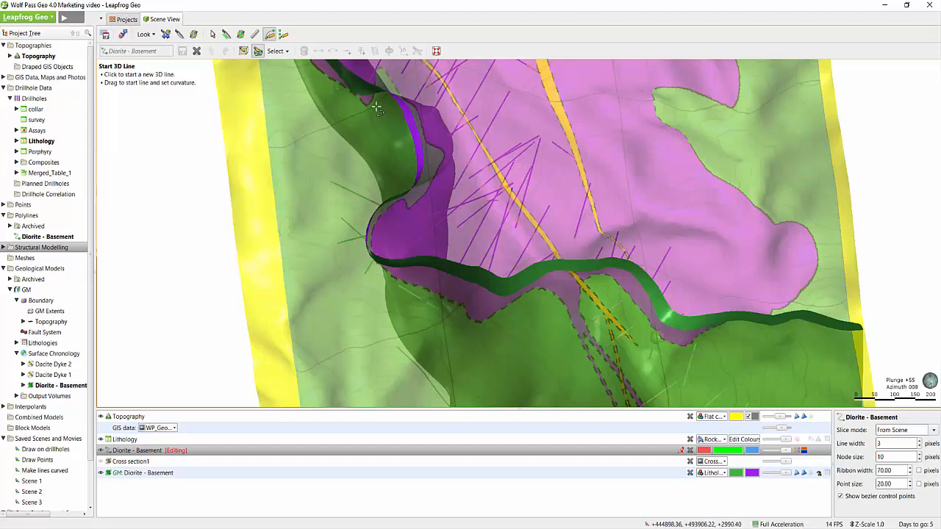
{"action": "left_click", "coordinate": [390, 273]}
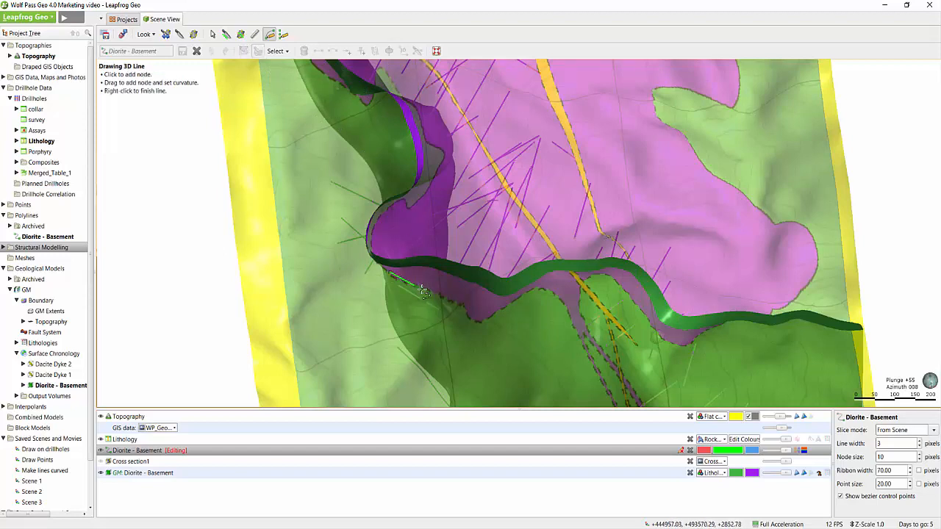
{"action": "left_click", "coordinate": [422, 291]}
{"action": "left_click", "coordinate": [447, 300]}
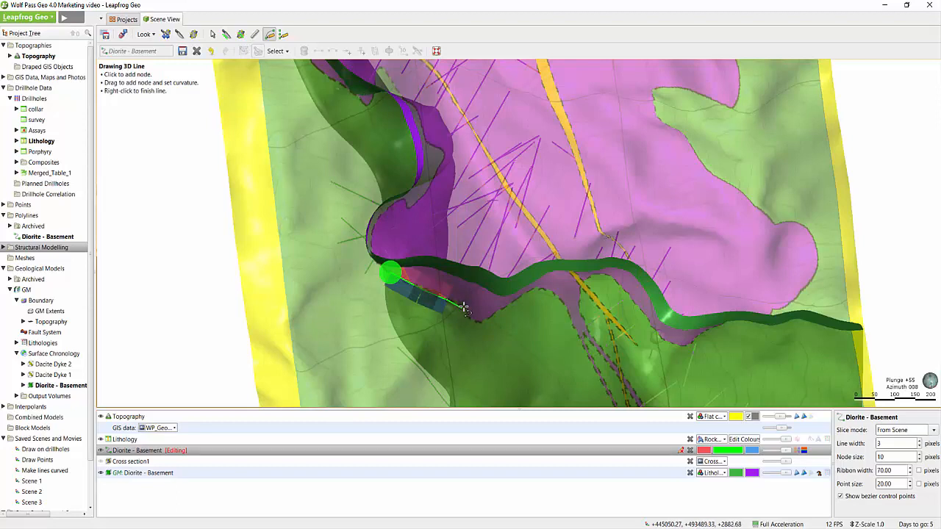
{"action": "left_click", "coordinate": [465, 311]}
{"action": "left_click", "coordinate": [477, 322]}
{"action": "left_click", "coordinate": [498, 302]}
{"action": "left_click", "coordinate": [526, 292]}
{"action": "left_click", "coordinate": [552, 294]}
{"action": "left_click", "coordinate": [568, 317]}
{"action": "left_click", "coordinate": [579, 337]}
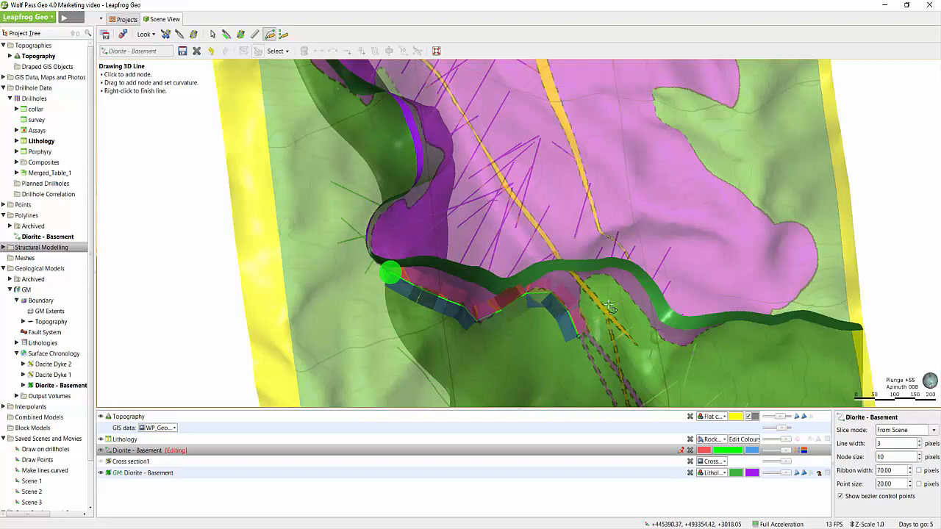
{"action": "right_click", "coordinate": [611, 309]}
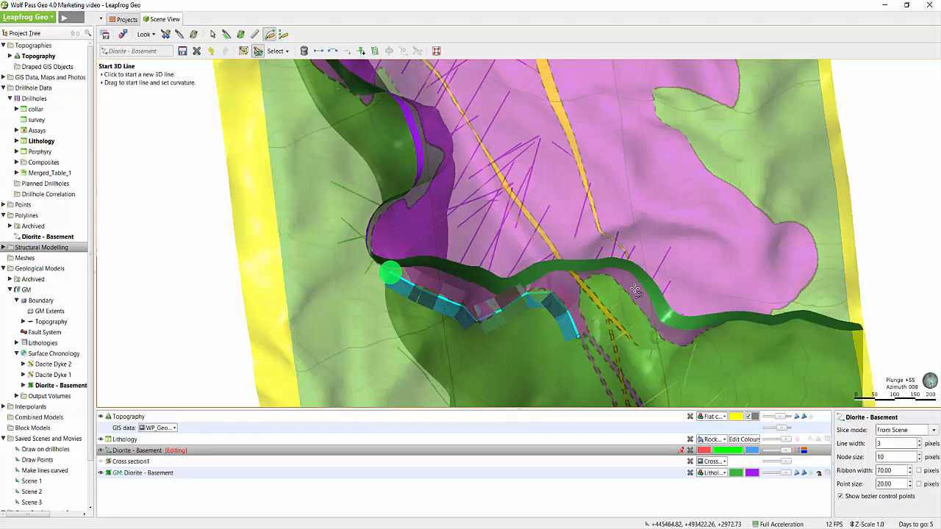
{"action": "key", "text": "Escape"}
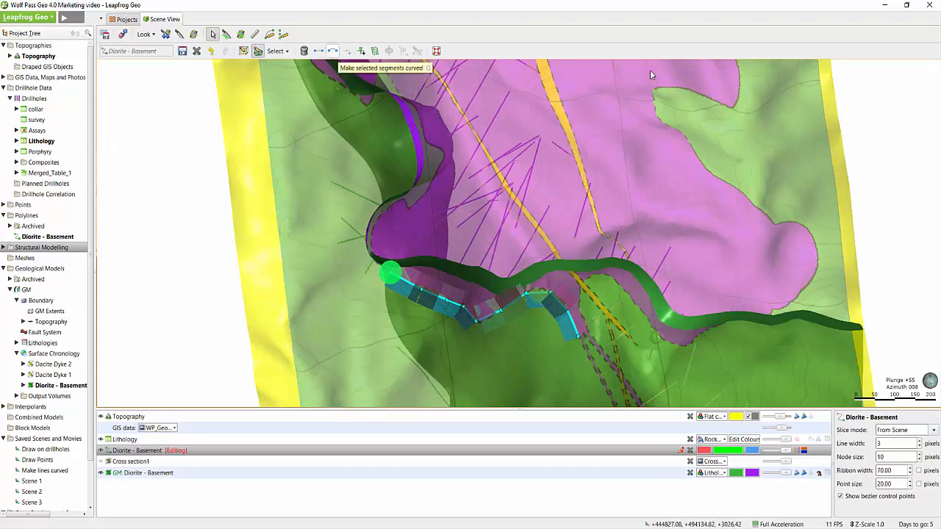
- Make all segments of the new line curved and switch its ribbon display to the vertical ribbon
{"action": "left_click", "coordinate": [333, 51]}
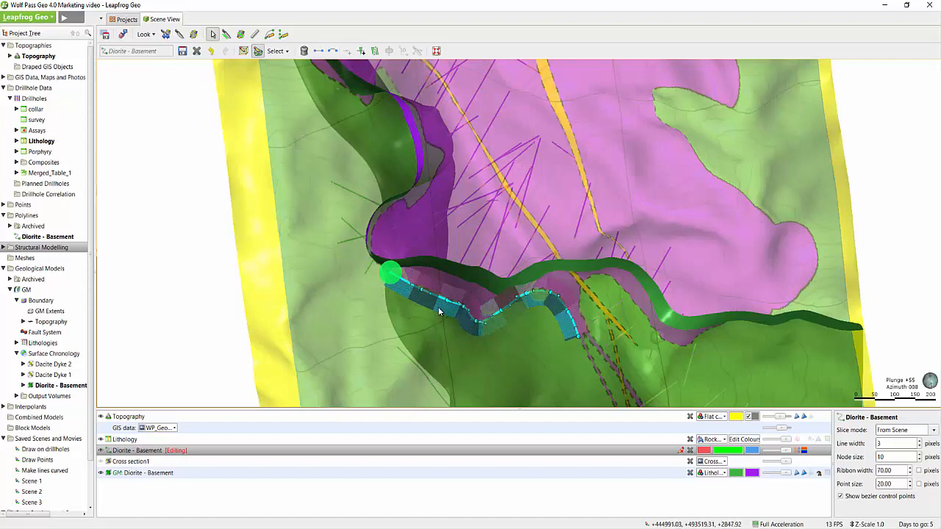
{"action": "left_click_drag", "start_coordinate": [420, 326], "coordinate": [465, 240]}
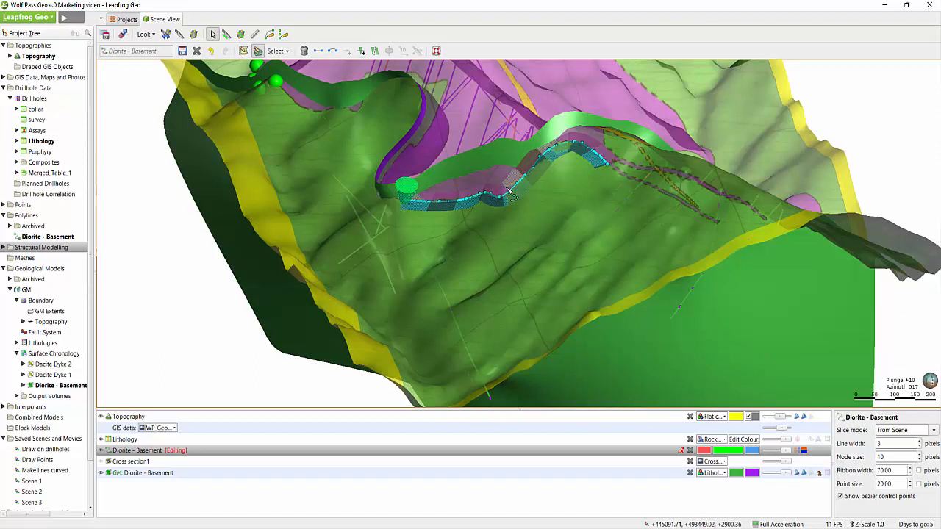
{"action": "left_click", "coordinate": [803, 453]}
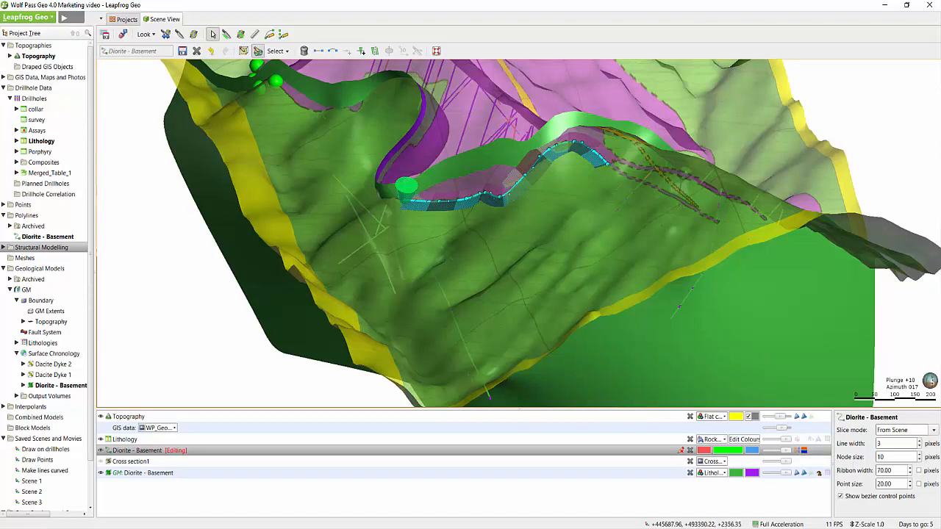
{"action": "left_click", "coordinate": [799, 451]}
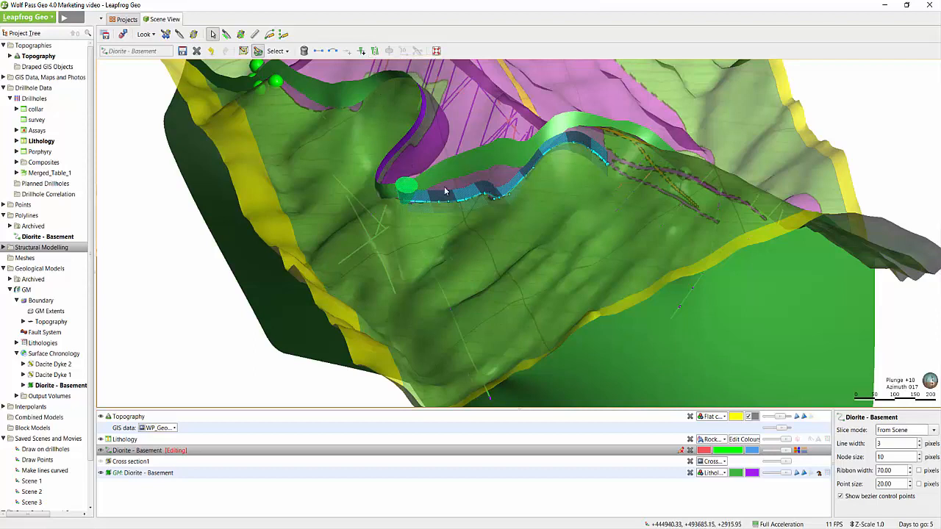
- Add a tangent to the southern contact line's segment at the small bend midway along the line
{"action": "left_click_drag", "start_coordinate": [503, 210], "coordinate": [500, 250]}
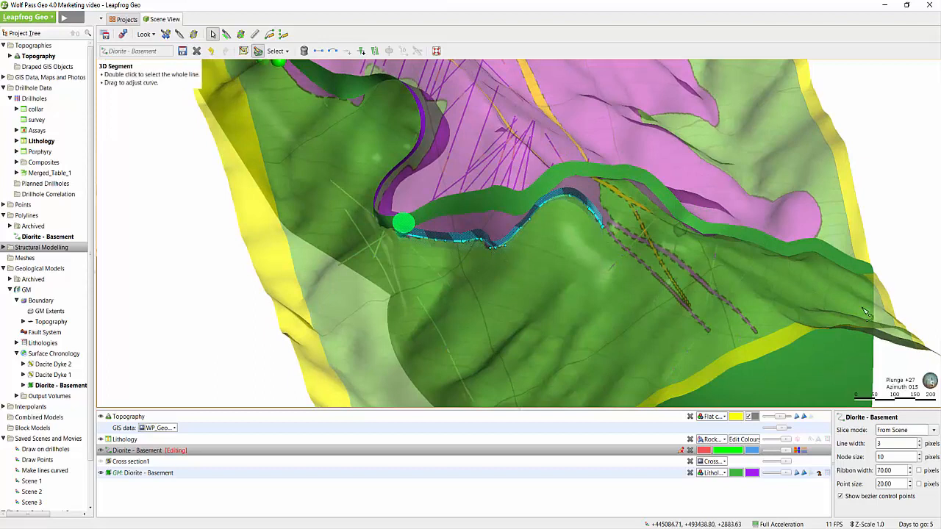
{"action": "left_click", "coordinate": [504, 248]}
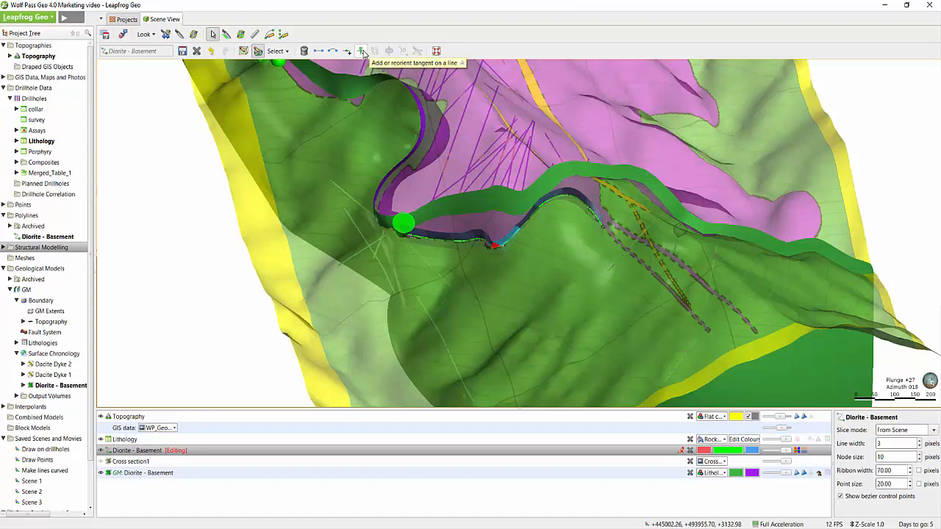
{"action": "left_click", "coordinate": [509, 258]}
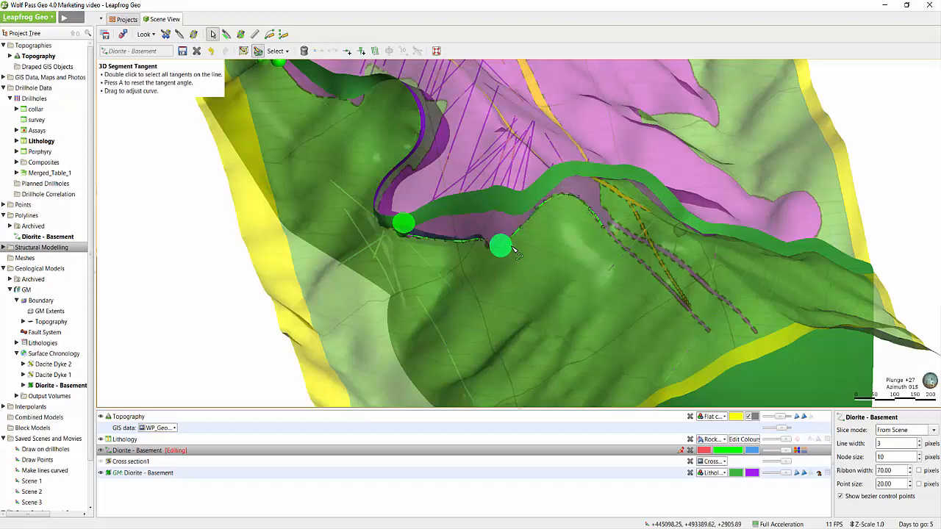
{"action": "scroll", "coordinate": [511, 250], "scroll_direction": "up", "scroll_amount": 5}
{"action": "scroll", "coordinate": [444, 285], "scroll_direction": "down", "scroll_amount": 3}
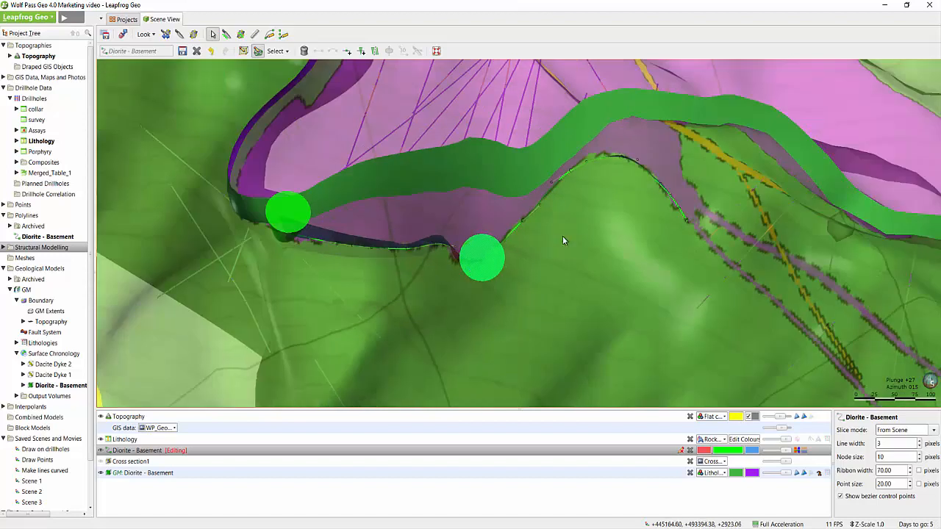
{"action": "left_click_drag", "start_coordinate": [566, 257], "coordinate": [516, 127]}
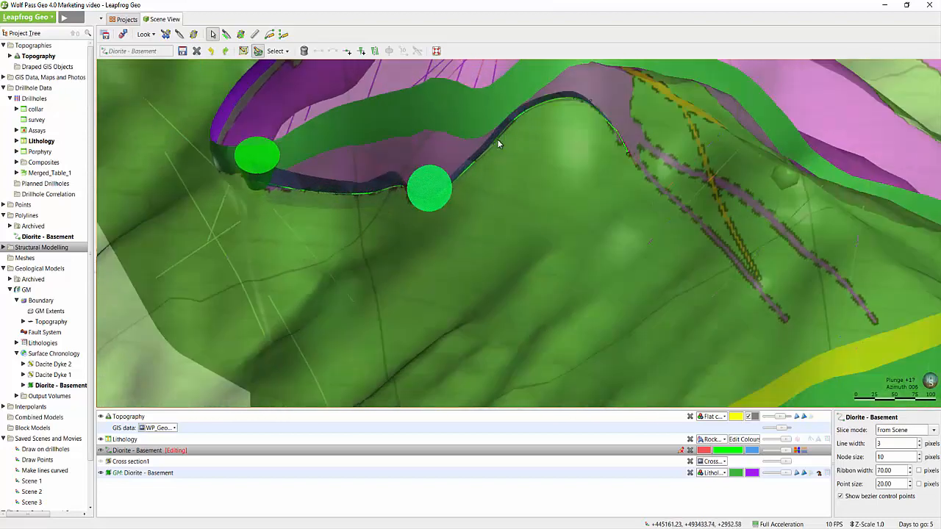
- Select the whole southern contact line and flip the facing of its ribbon
{"action": "left_click", "coordinate": [497, 140]}
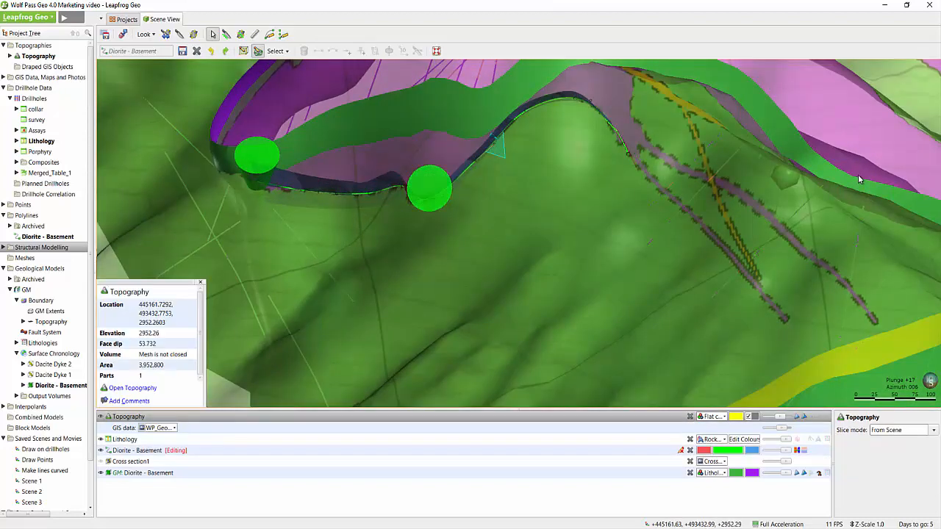
{"action": "left_click", "coordinate": [506, 139]}
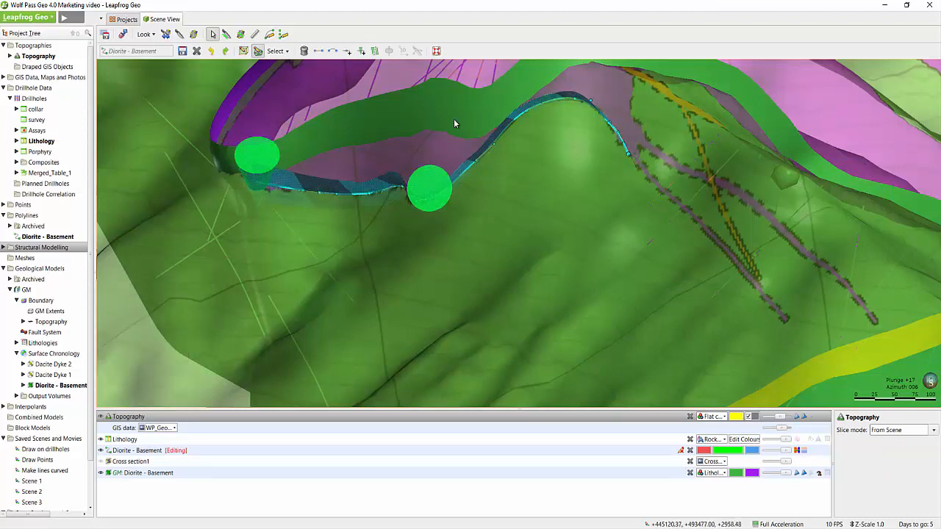
{"action": "left_click", "coordinate": [375, 53]}
{"action": "left_click_drag", "start_coordinate": [483, 266], "coordinate": [564, 258]}
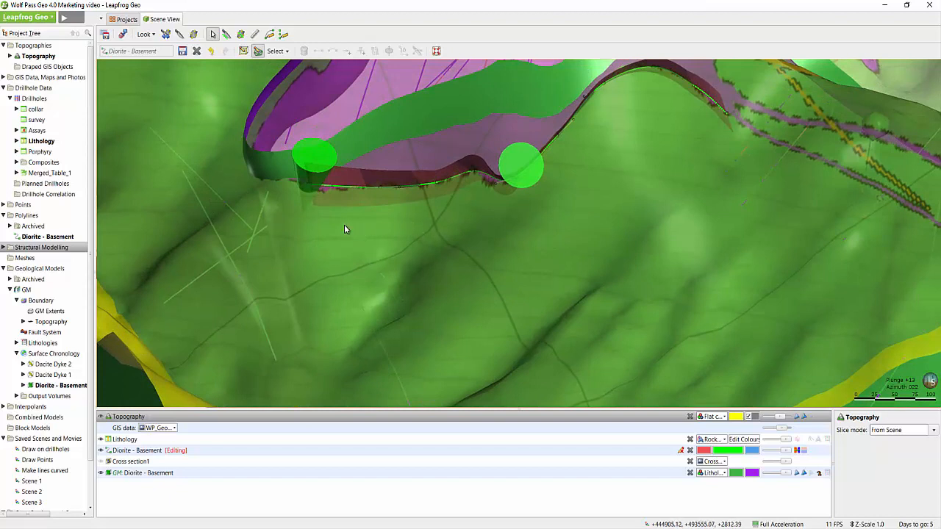
- Delete the orientation disk at the western end of the southern line and hide the polyline's vertical ribbon
{"action": "left_click", "coordinate": [315, 168]}
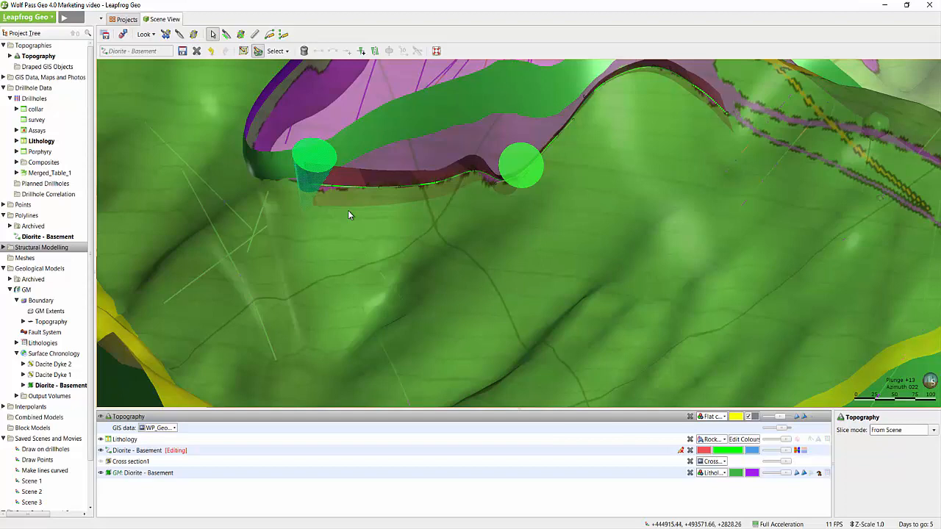
{"action": "key", "text": "Delete"}
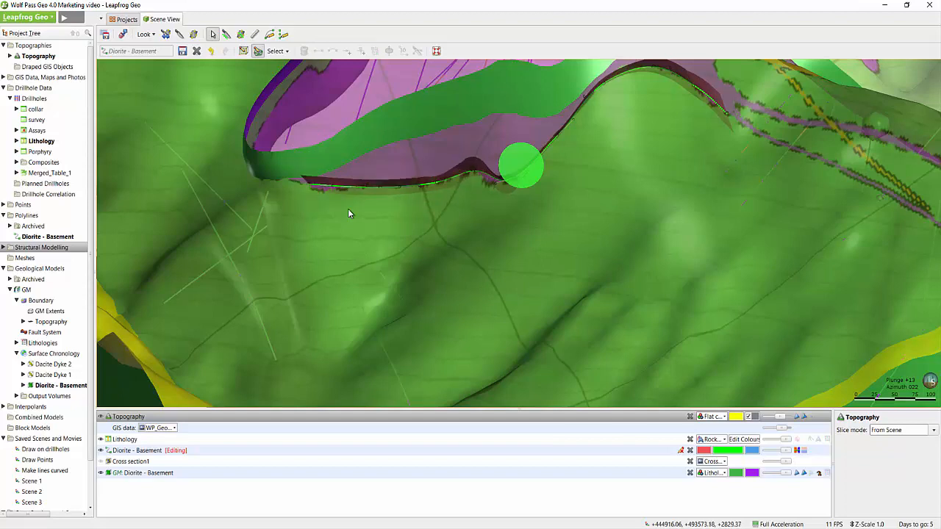
{"action": "left_click", "coordinate": [798, 450]}
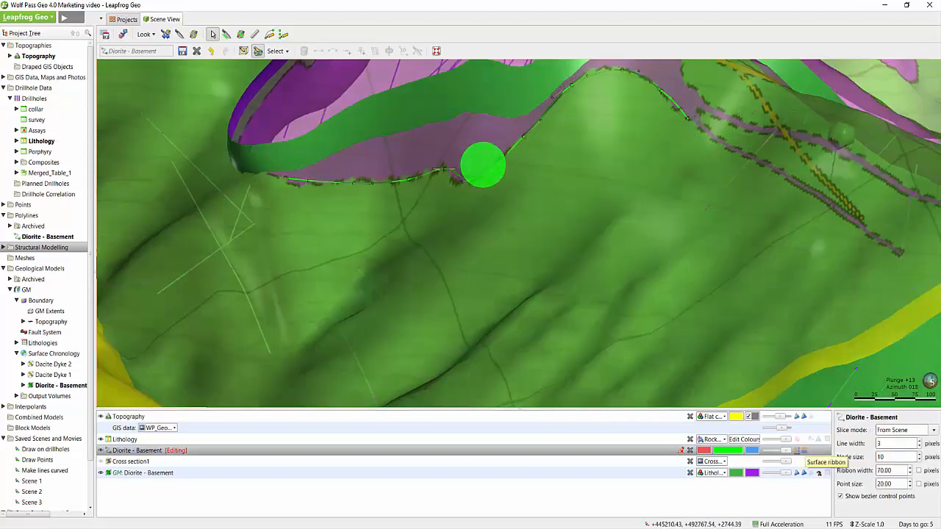
- Hide the topography and the Diorite - Basement surface to examine the line's nodes and Bezier control points, and show both again
{"action": "left_click", "coordinate": [101, 418]}
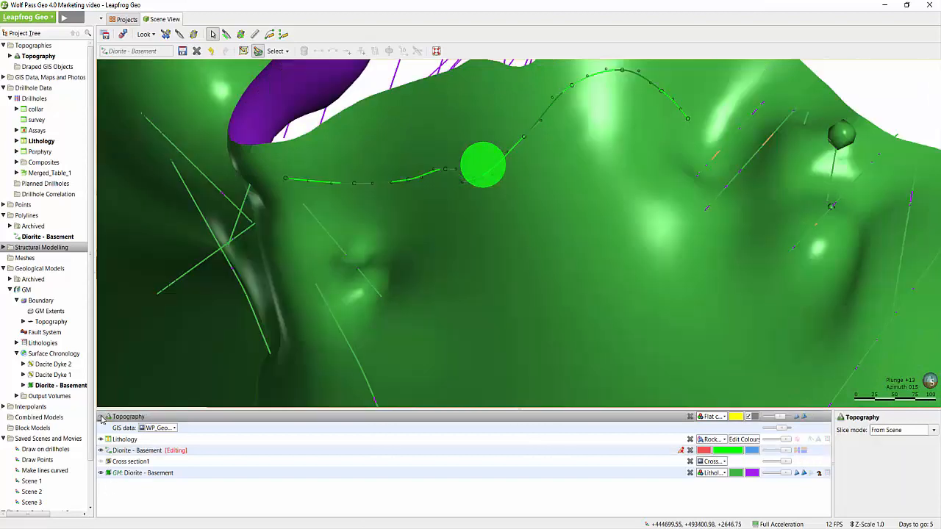
{"action": "left_click", "coordinate": [100, 473]}
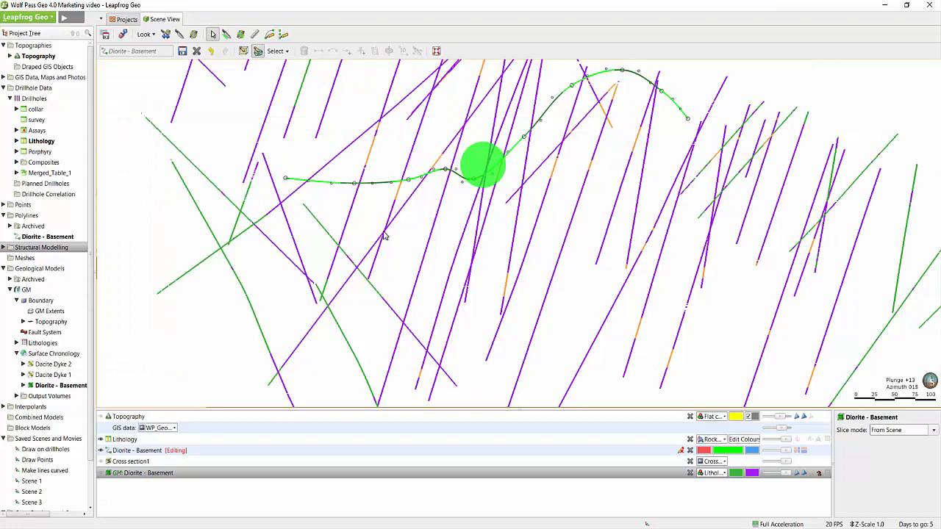
{"action": "left_click_drag", "start_coordinate": [430, 237], "coordinate": [263, 295]}
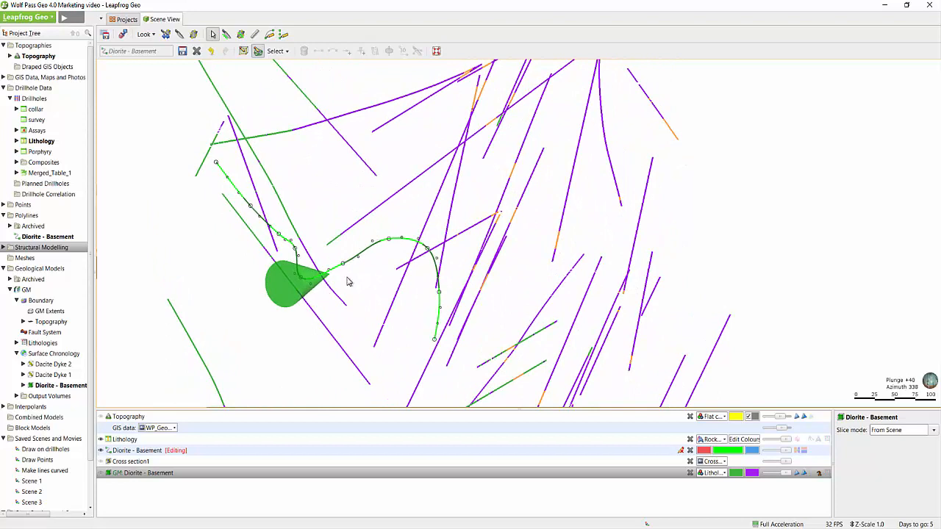
{"action": "scroll", "coordinate": [350, 281], "scroll_direction": "up", "scroll_amount": 3}
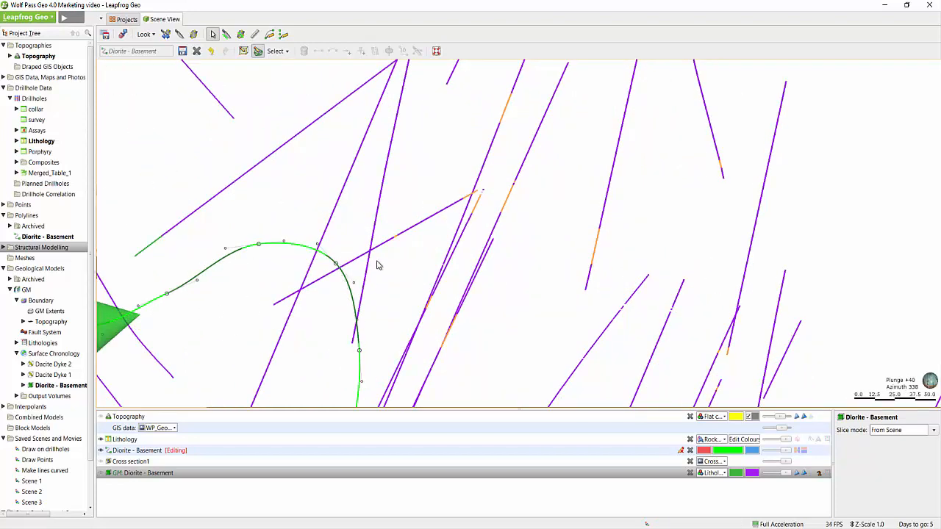
{"action": "scroll", "coordinate": [393, 252], "scroll_direction": "down", "scroll_amount": 3}
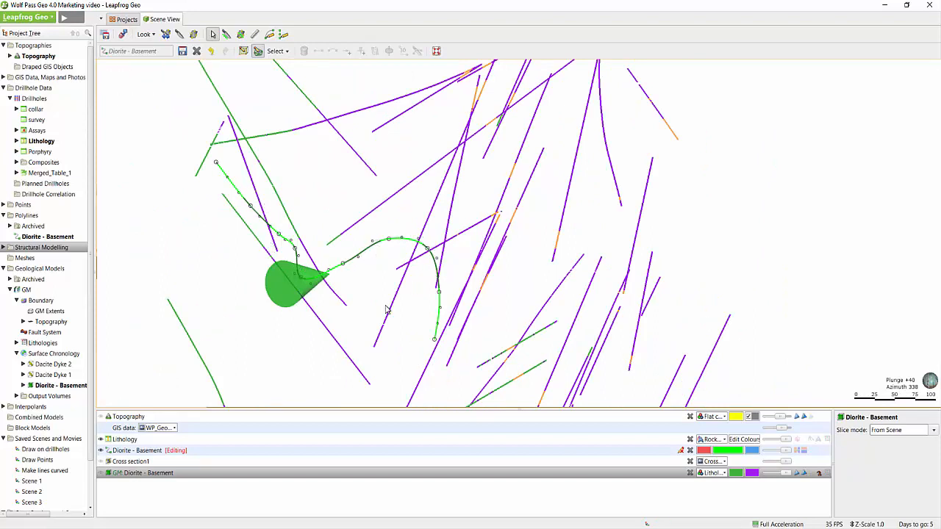
{"action": "left_click", "coordinate": [101, 474]}
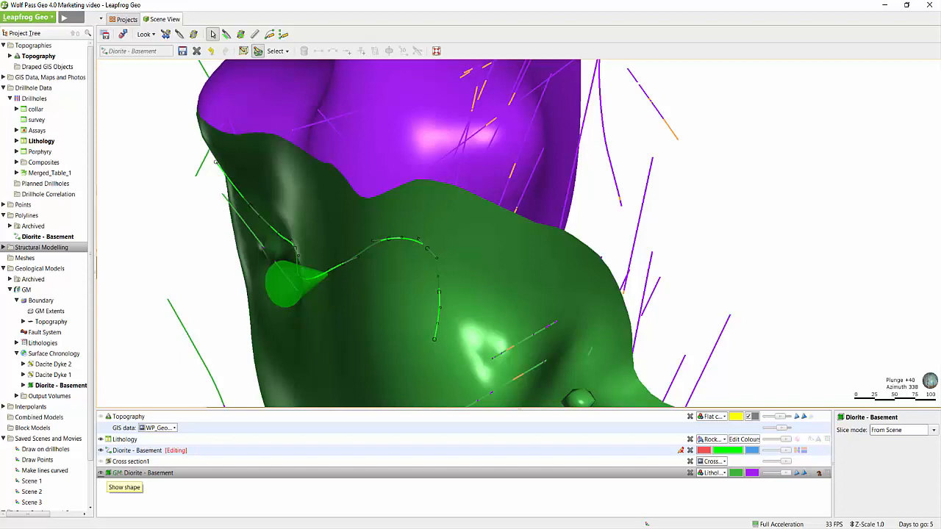
{"action": "left_click", "coordinate": [102, 418]}
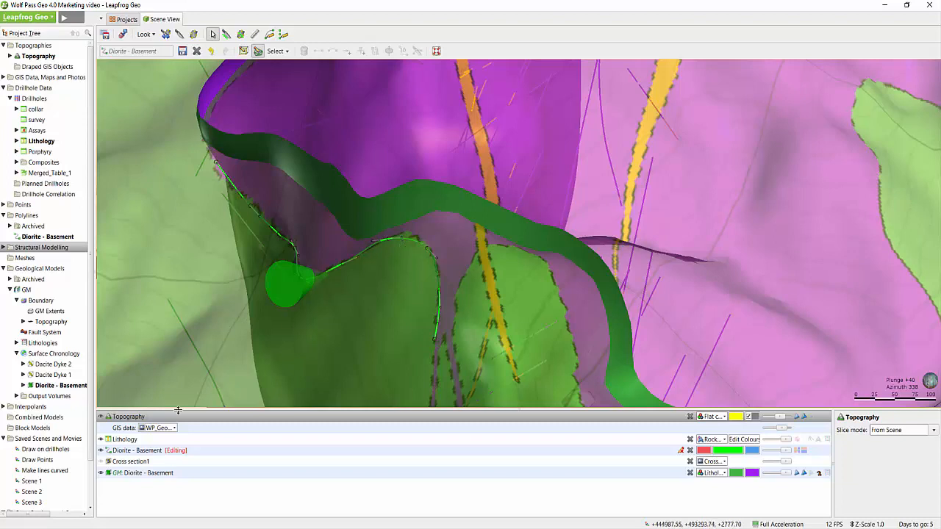
{"action": "left_click", "coordinate": [401, 243]}
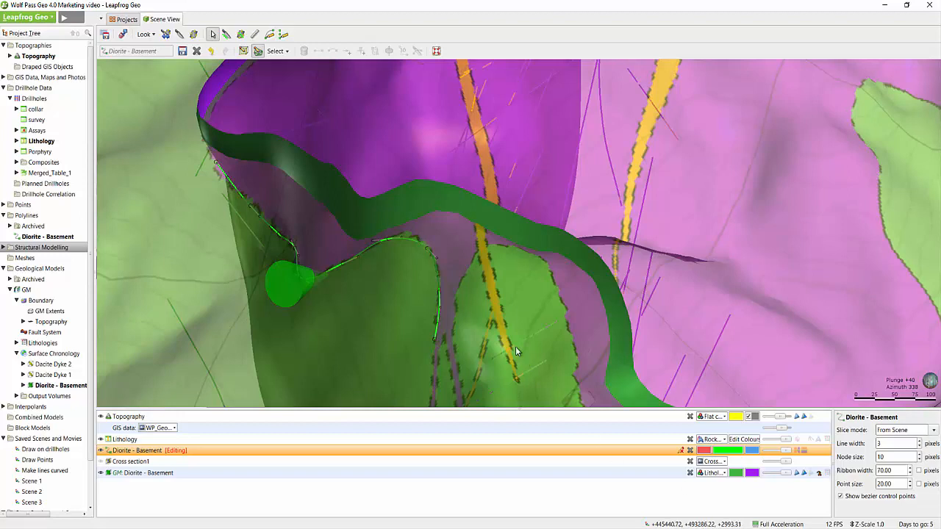
{"action": "left_click", "coordinate": [842, 497]}
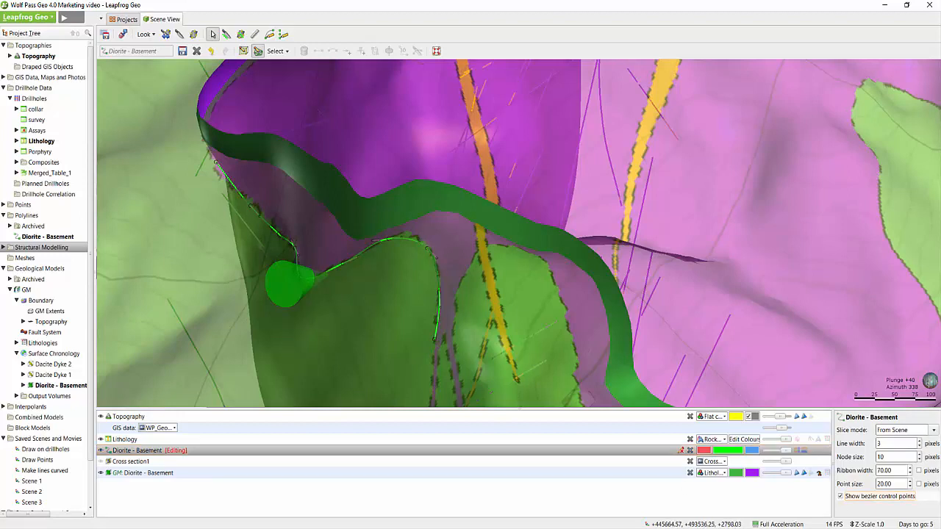
- Move the southern line's western end node and the node just west of its crest onto the mapped contact
{"action": "left_click_drag", "start_coordinate": [399, 298], "coordinate": [512, 272]}
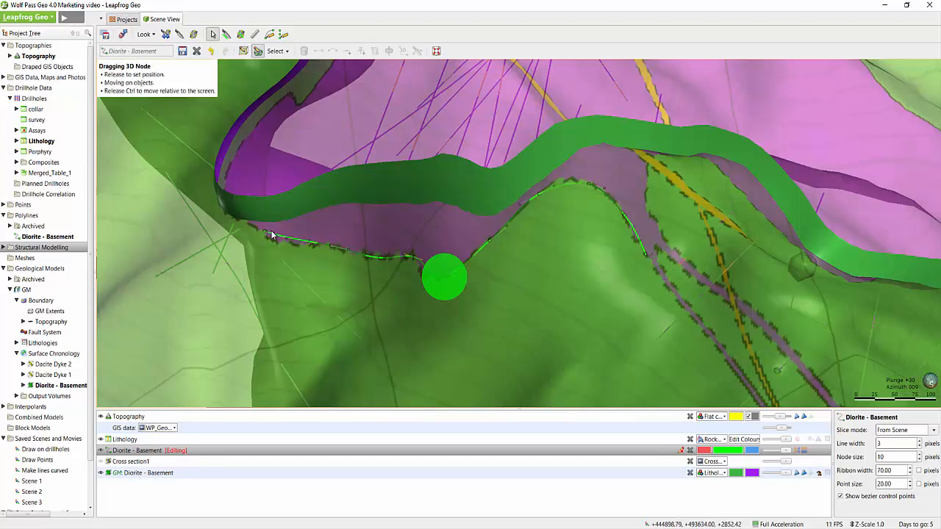
{"action": "left_click_drag", "start_coordinate": [272, 245], "coordinate": [276, 241], "text": "ctrl"}
{"action": "left_click_drag", "start_coordinate": [540, 194], "coordinate": [548, 188], "text": "ctrl"}
- Insert a node in the easternmost segment of the southern line and move it onto the mapped contact
{"action": "left_click", "coordinate": [632, 234]}
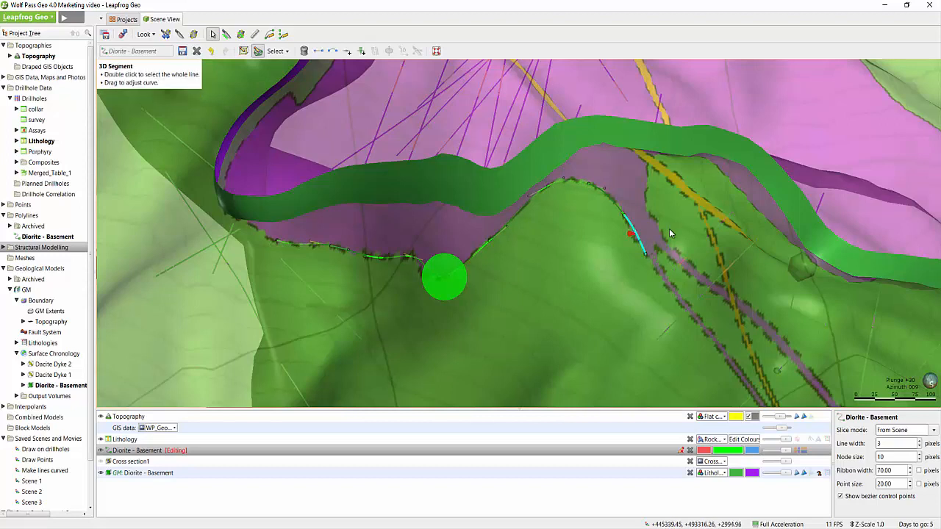
{"action": "left_click", "coordinate": [348, 58]}
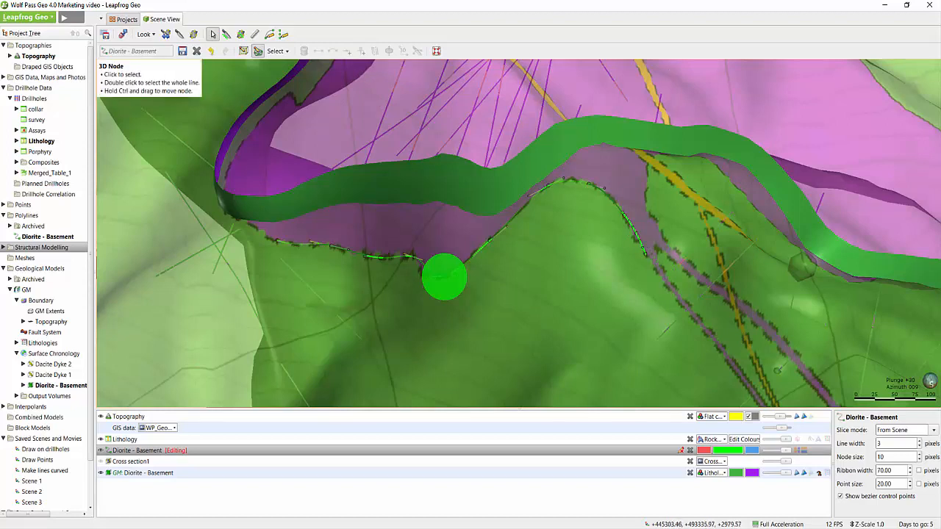
{"action": "left_click_drag", "start_coordinate": [635, 237], "coordinate": [640, 245]}
- Draw a curved 3D line on the topography along the next contact, from the dashed traces around the orange dyke and eastward
{"action": "left_click", "coordinate": [270, 37]}
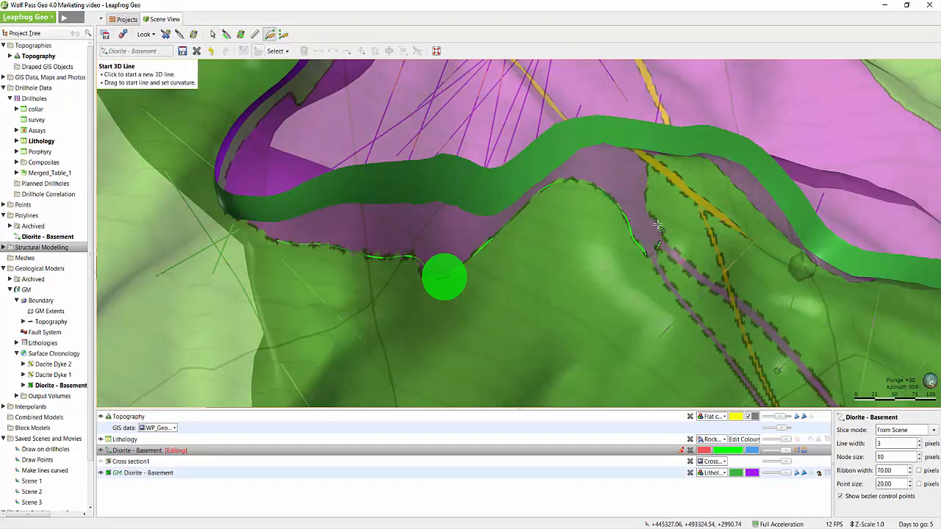
{"action": "left_click", "coordinate": [658, 247]}
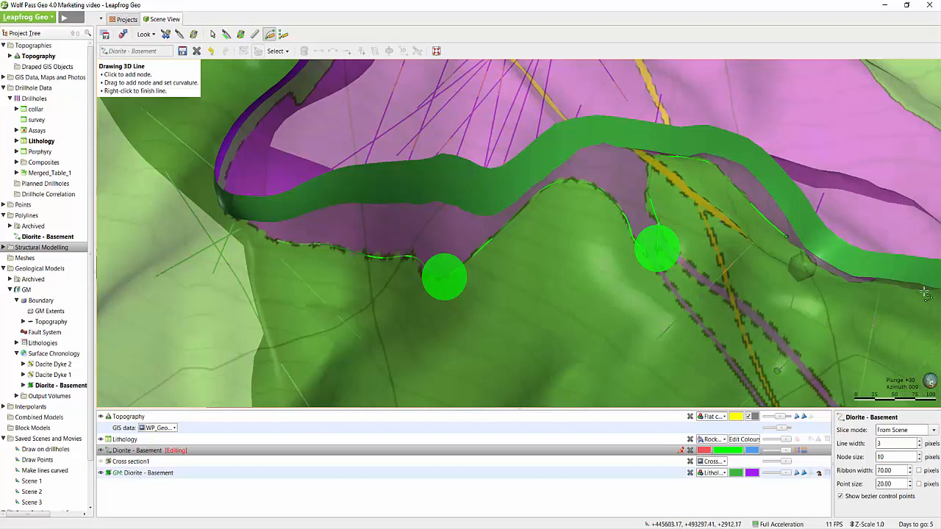
{"action": "right_click", "coordinate": [816, 261]}
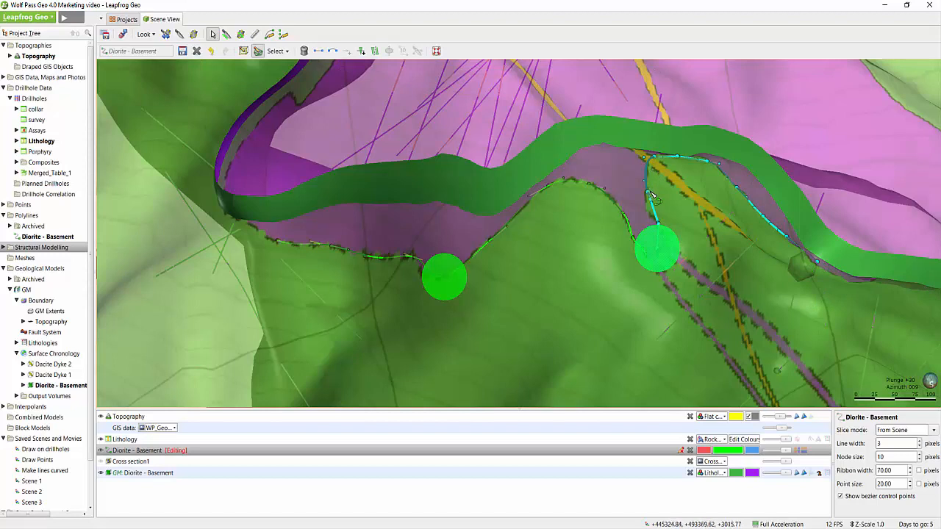
- Adjust the new eastern line's nodes and curve to follow the mapped contact and save the polyline
{"action": "left_click_drag", "start_coordinate": [650, 197], "coordinate": [653, 205]}
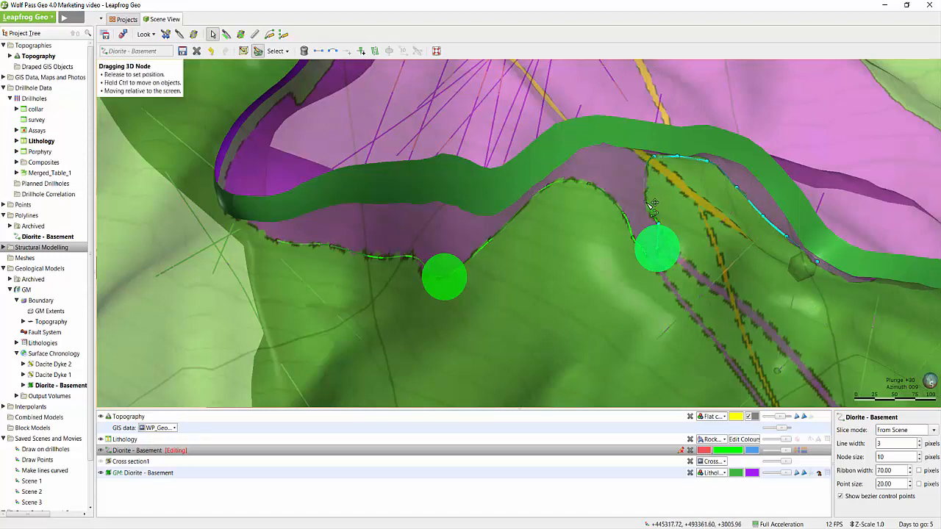
{"action": "left_click_drag", "start_coordinate": [653, 157], "coordinate": [654, 157]}
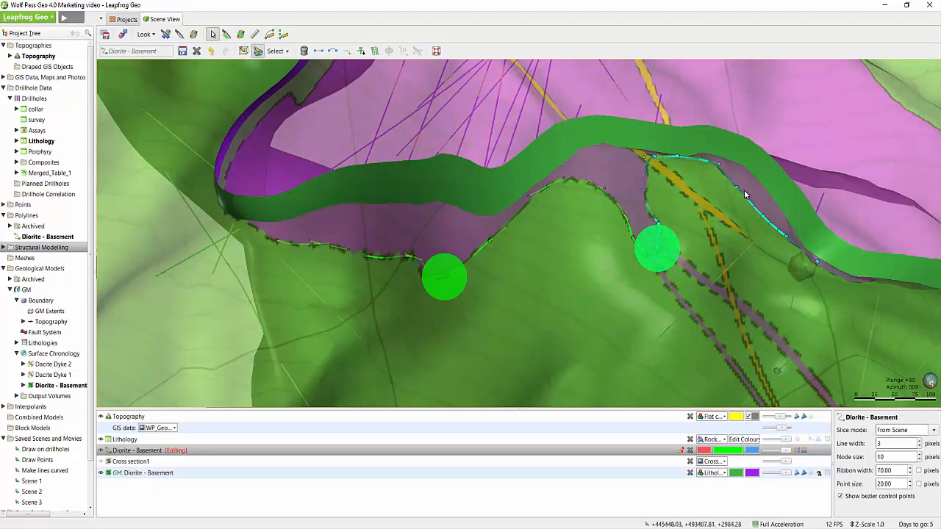
{"action": "left_click_drag", "start_coordinate": [818, 263], "coordinate": [786, 237]}
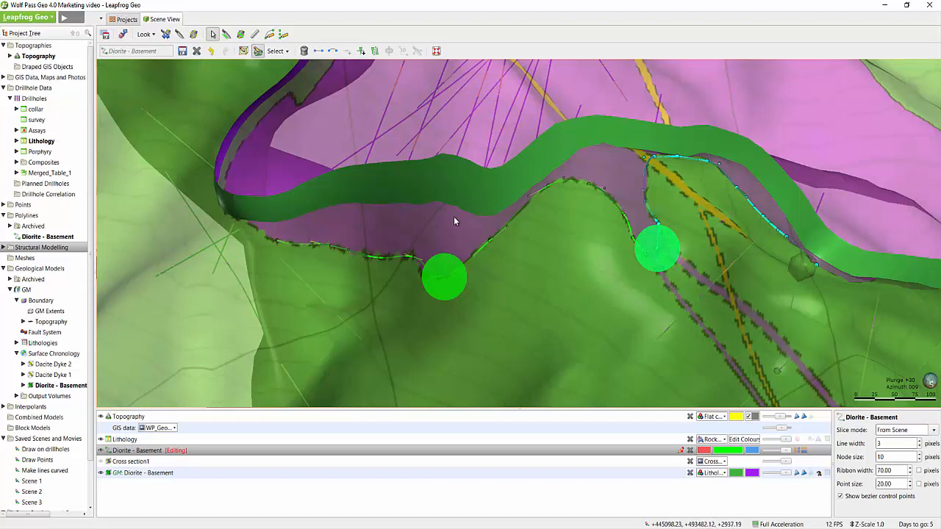
{"action": "left_click", "coordinate": [182, 52]}
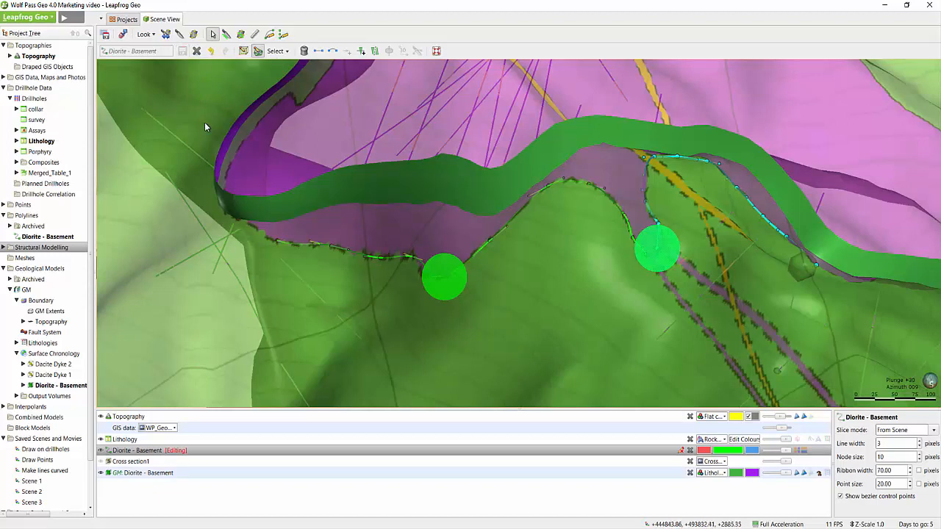
- Add the Diorite - Basement polyline to the Diorite - Basement contact surface of the GM geological model
{"action": "scroll", "coordinate": [464, 235], "scroll_direction": "down", "scroll_amount": 3}
{"action": "scroll", "coordinate": [464, 235], "scroll_direction": "down", "scroll_amount": 5}
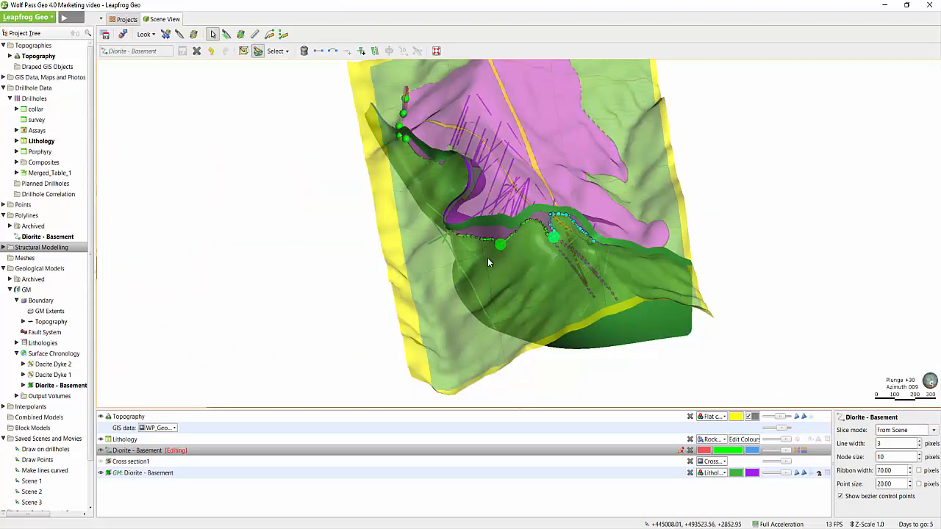
{"action": "left_click_drag", "start_coordinate": [488, 257], "coordinate": [492, 287]}
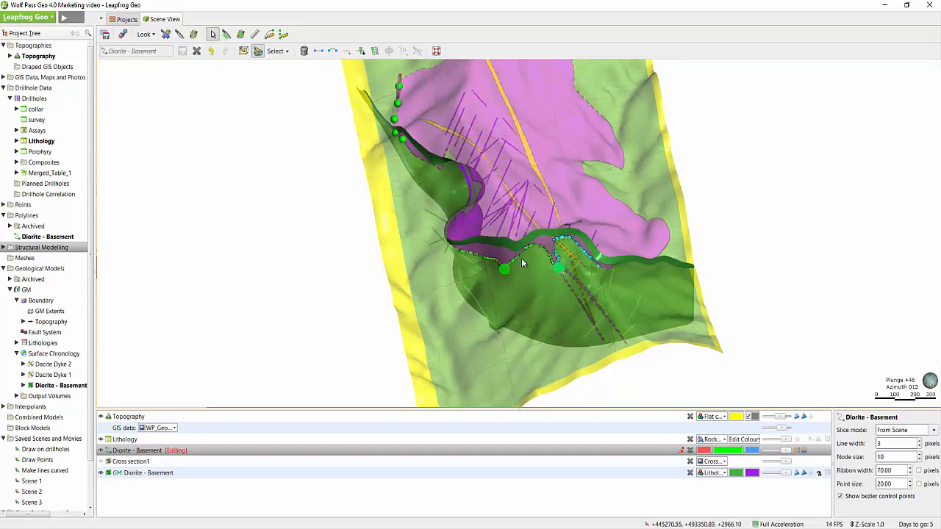
{"action": "right_click", "coordinate": [70, 389]}
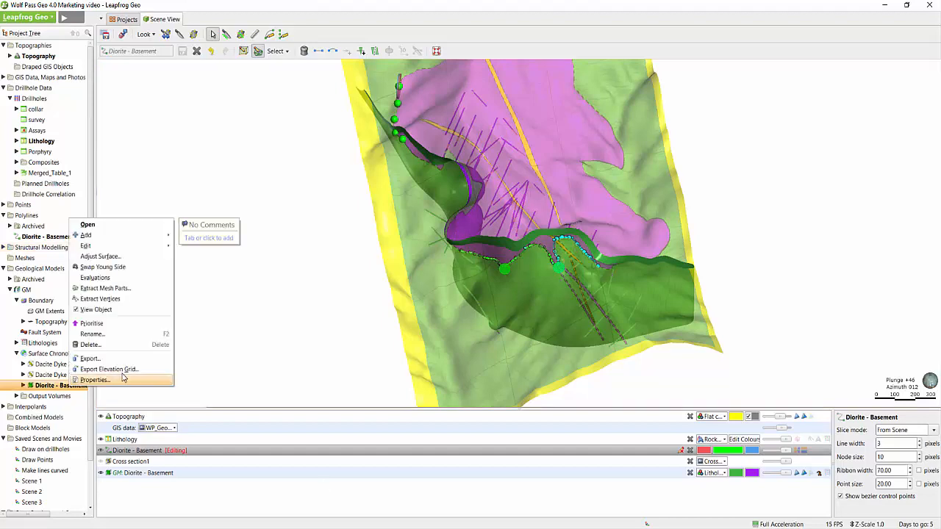
{"action": "mouse_move", "coordinate": [163, 235]}
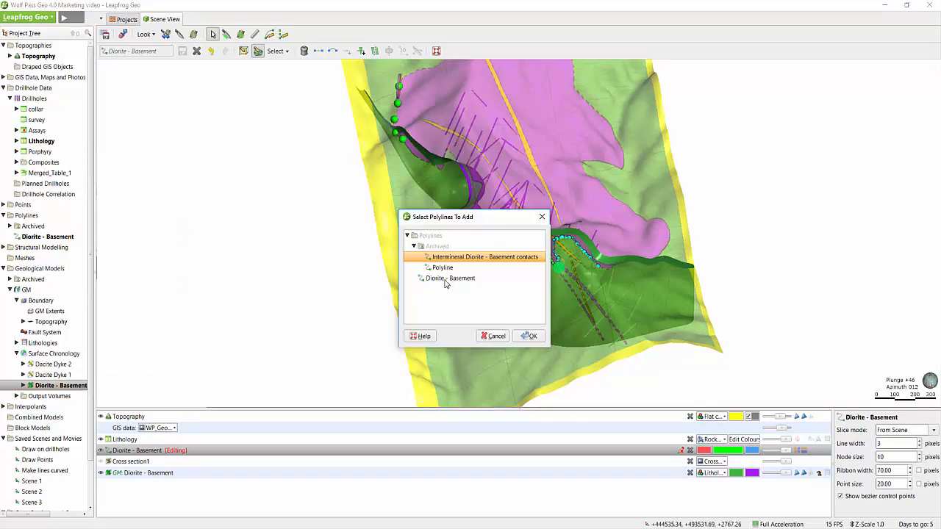
{"action": "left_click", "coordinate": [437, 281]}
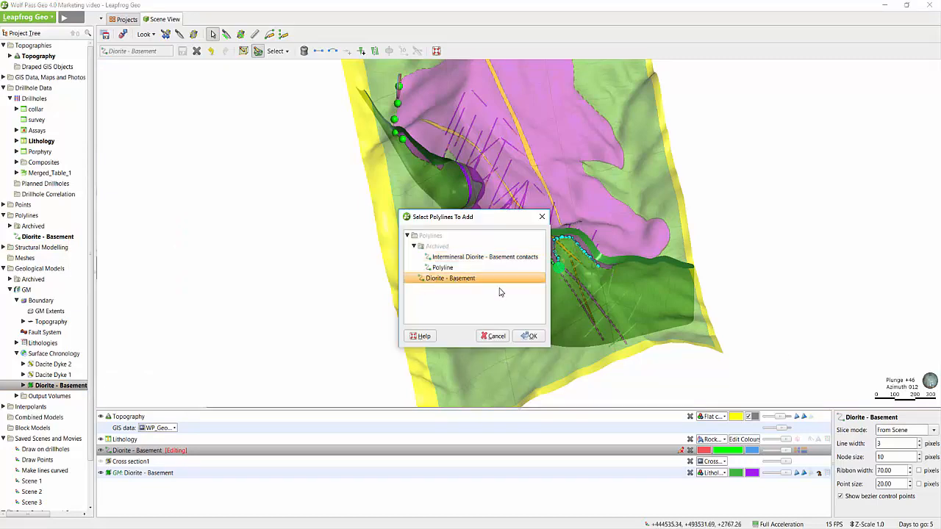
{"action": "left_click", "coordinate": [529, 336]}
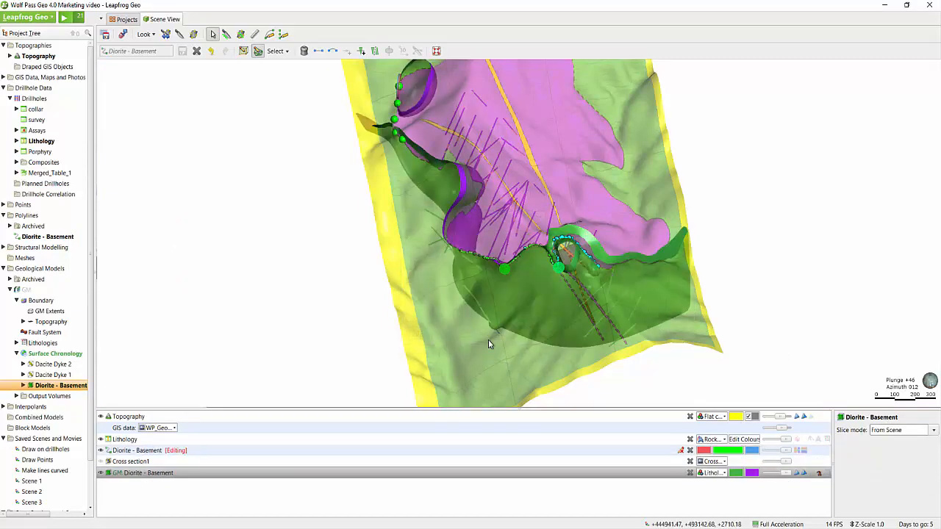
- Flip the normal of the structural disc at the northwestern contact points and save the polyline
{"action": "left_click_drag", "start_coordinate": [488, 340], "coordinate": [420, 210]}
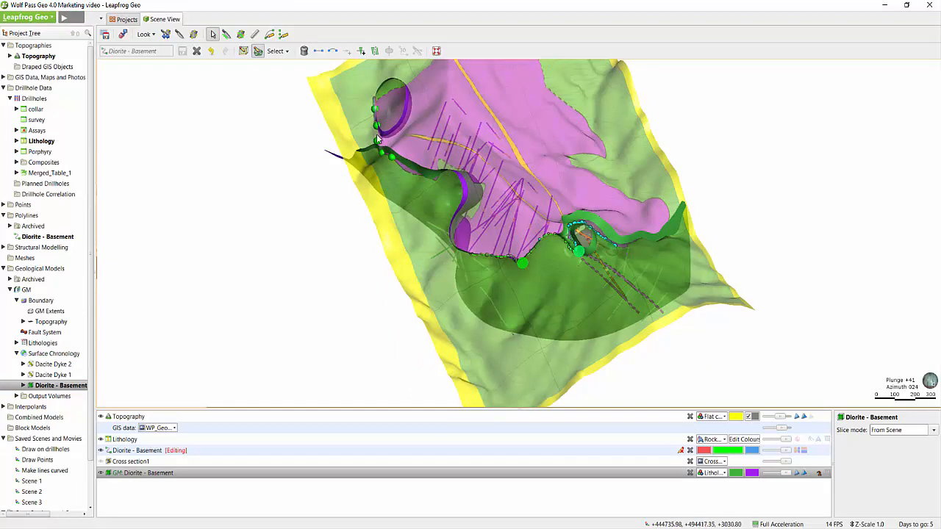
{"action": "right_click_drag", "start_coordinate": [389, 147], "coordinate": [414, 183]}
{"action": "scroll", "coordinate": [414, 180], "scroll_direction": "up", "scroll_amount": 6}
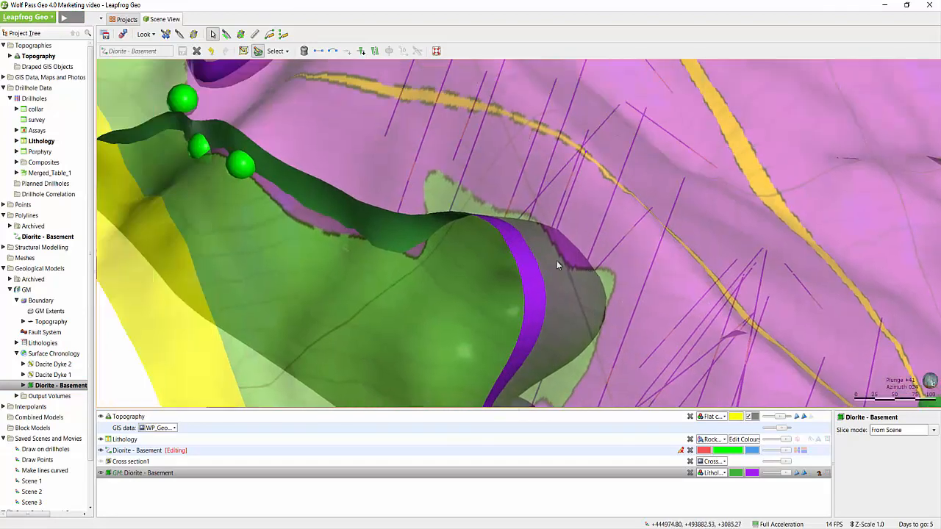
{"action": "middle_click_drag", "start_coordinate": [363, 161], "coordinate": [405, 257]}
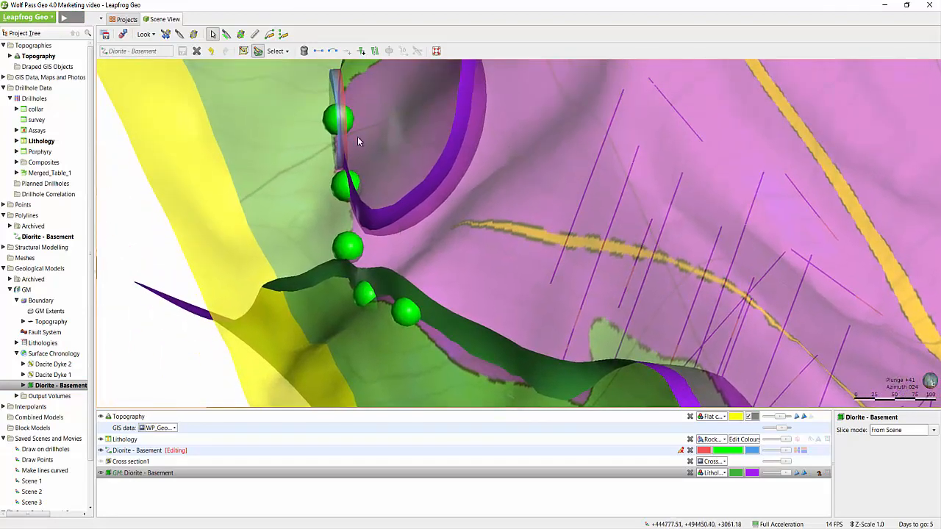
{"action": "left_click", "coordinate": [340, 90]}
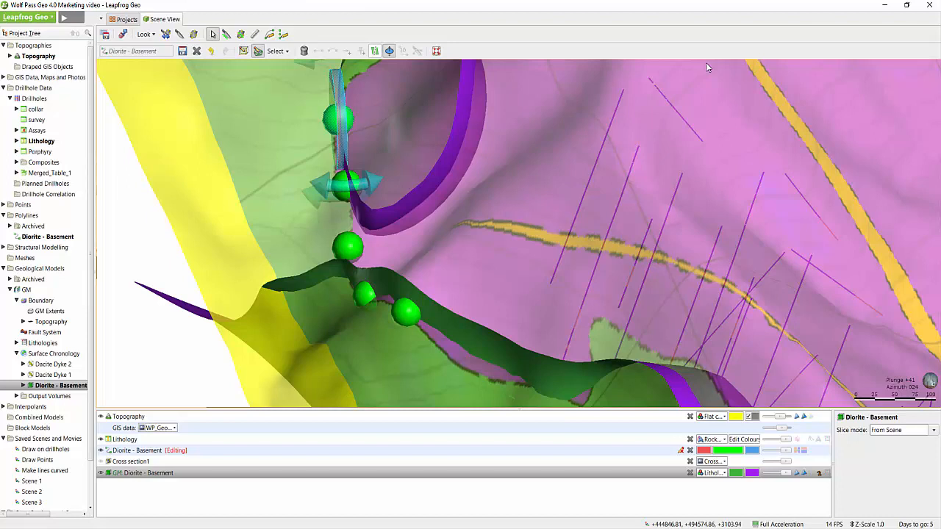
{"action": "left_click", "coordinate": [183, 53]}
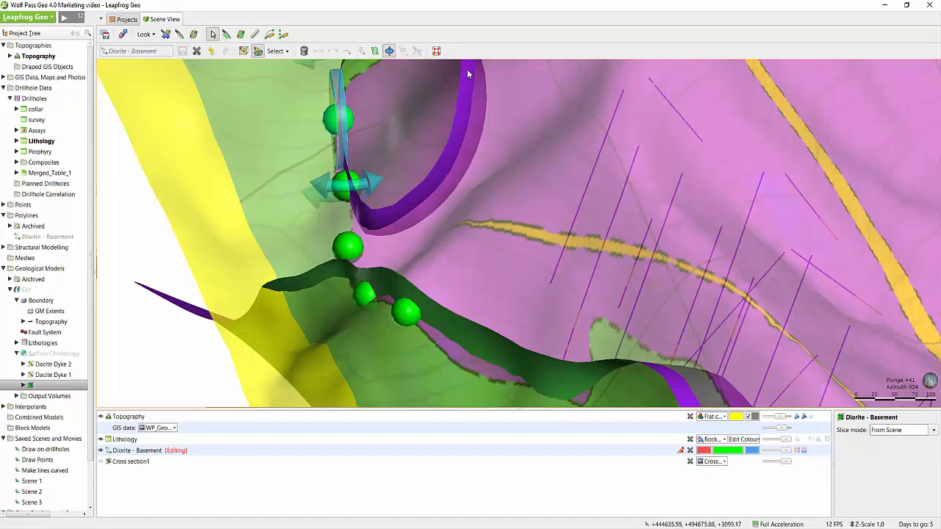
- Flip the facing direction of the whole eastern 3D line around the orange dyke and save the polyline
{"action": "scroll", "coordinate": [352, 169], "scroll_direction": "down", "scroll_amount": 5}
{"action": "scroll", "coordinate": [456, 157], "scroll_direction": "down", "scroll_amount": 5}
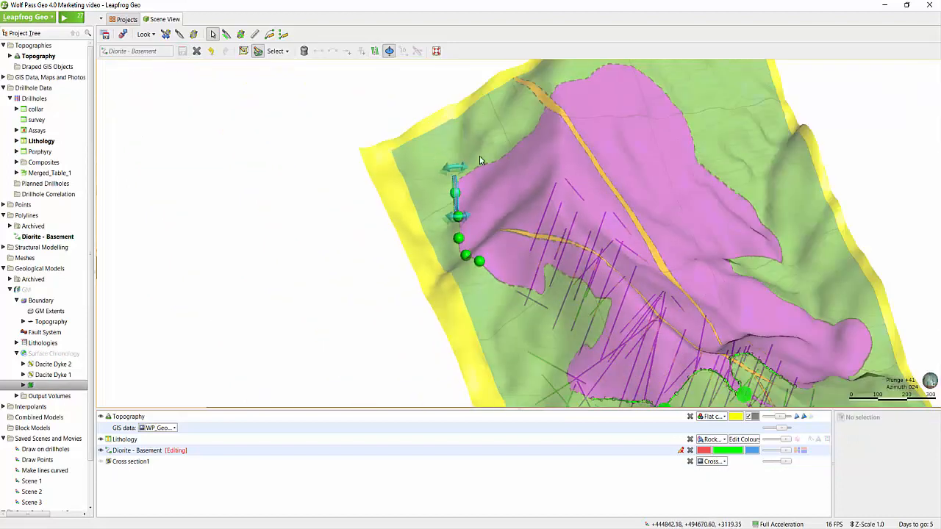
{"action": "scroll", "coordinate": [395, 183], "scroll_direction": "up", "scroll_amount": 3}
{"action": "middle_click_drag", "start_coordinate": [395, 179], "coordinate": [379, 176]}
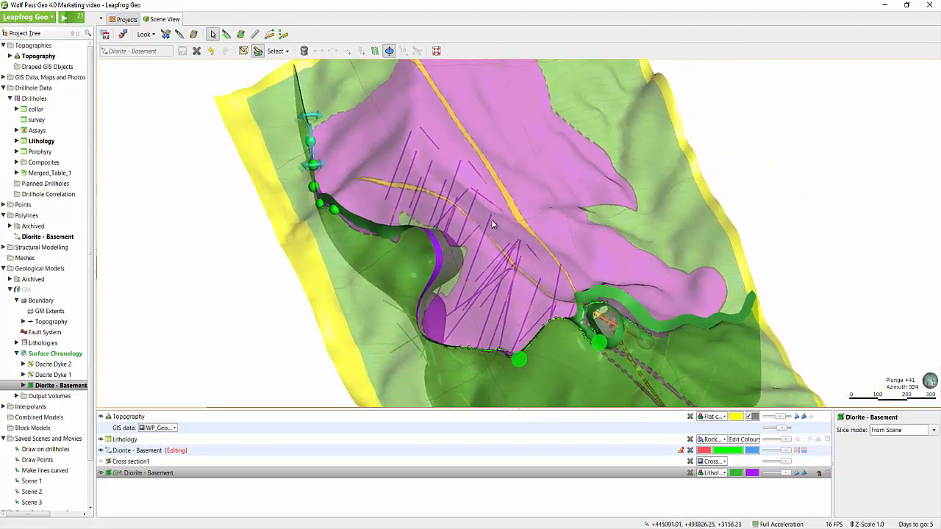
{"action": "middle_click_drag", "start_coordinate": [513, 287], "coordinate": [520, 239]}
{"action": "scroll", "coordinate": [439, 234], "scroll_direction": "up", "scroll_amount": 3}
{"action": "left_click_drag", "start_coordinate": [574, 296], "coordinate": [539, 282]}
{"action": "left_click_drag", "start_coordinate": [598, 275], "coordinate": [573, 299]}
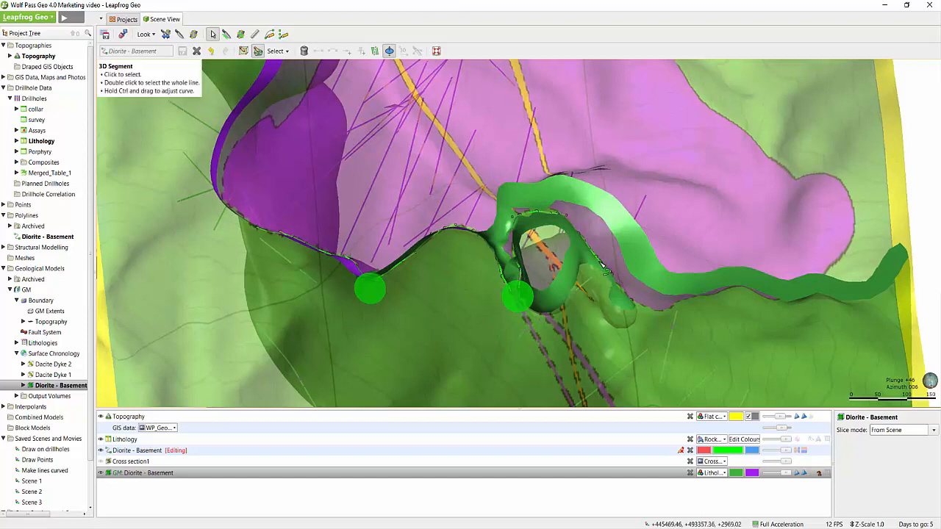
{"action": "left_click", "coordinate": [601, 267]}
{"action": "double_click", "coordinate": [602, 266]}
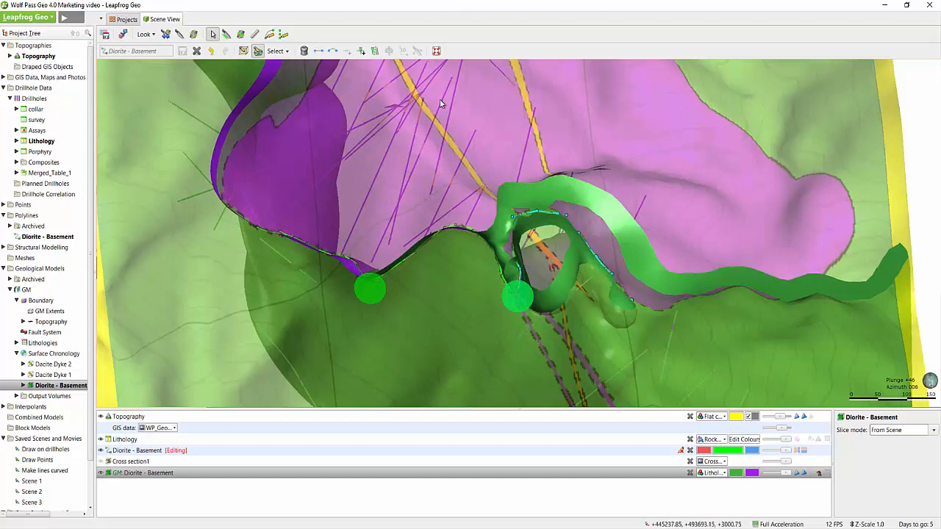
{"action": "left_click", "coordinate": [375, 51]}
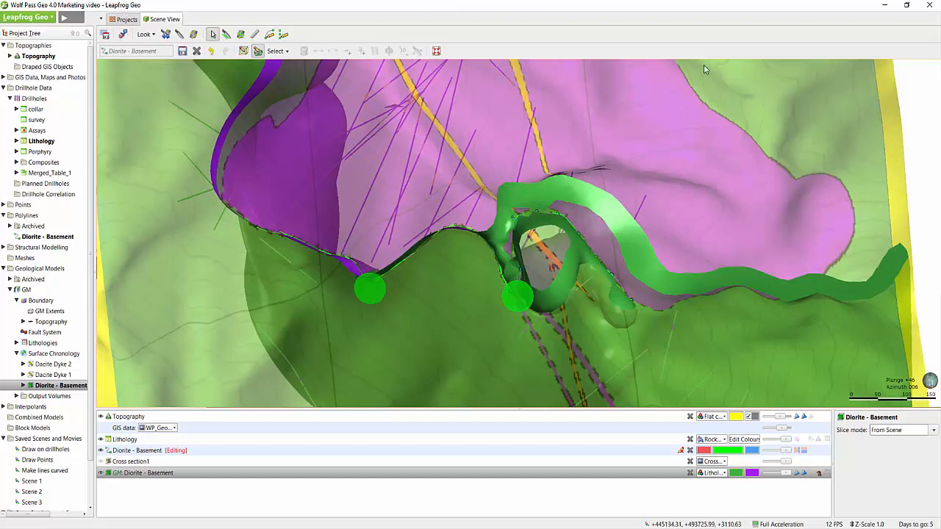
{"action": "left_click", "coordinate": [182, 50]}
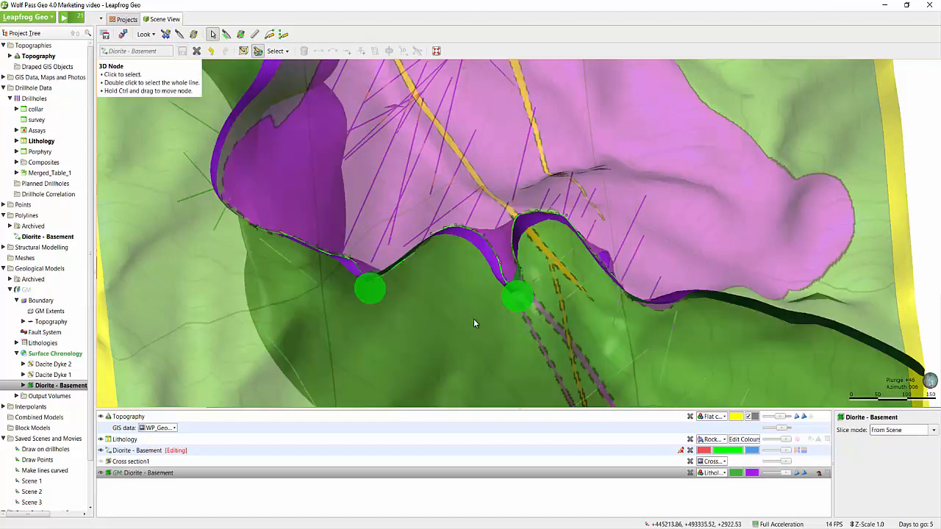
- Show Cross section1 in the scene and slice the scene with the slicer set to Cross section1
{"action": "left_click_drag", "start_coordinate": [564, 335], "coordinate": [633, 283]}
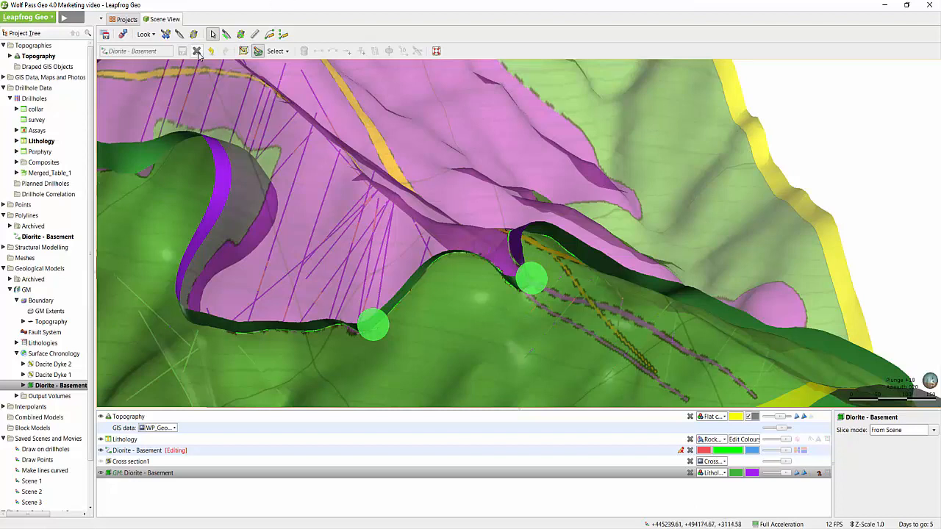
{"action": "left_click", "coordinate": [102, 462]}
{"action": "scroll", "coordinate": [380, 194], "scroll_direction": "down", "scroll_amount": 5}
{"action": "left_click_drag", "start_coordinate": [446, 210], "coordinate": [449, 257]}
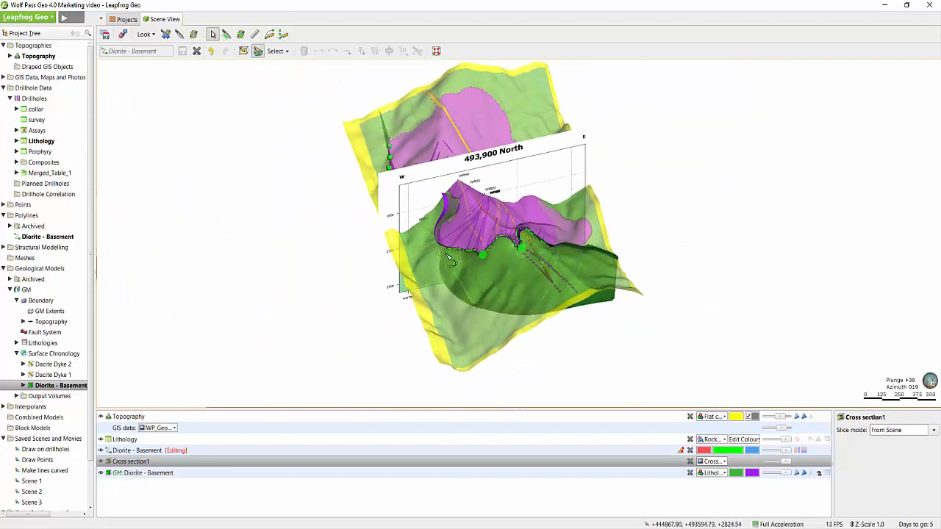
{"action": "left_click", "coordinate": [225, 34]}
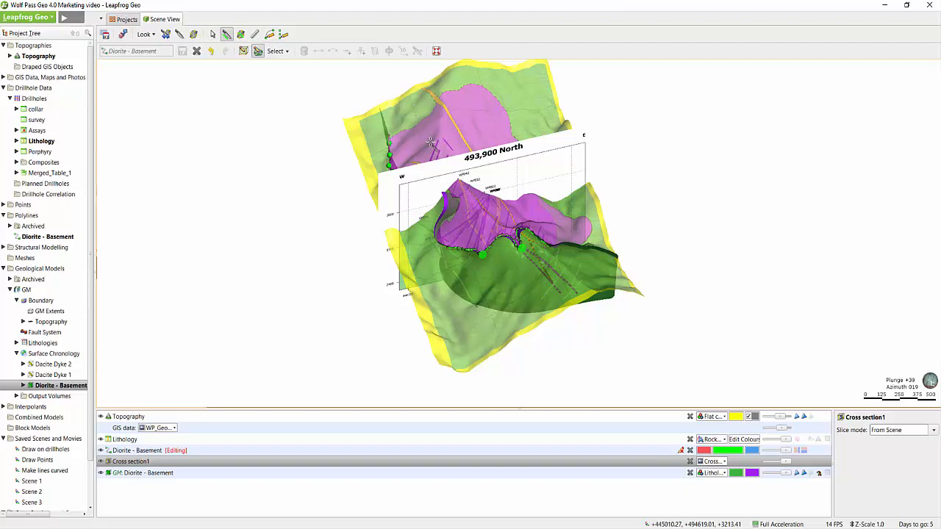
{"action": "left_click_drag", "start_coordinate": [431, 142], "coordinate": [645, 277]}
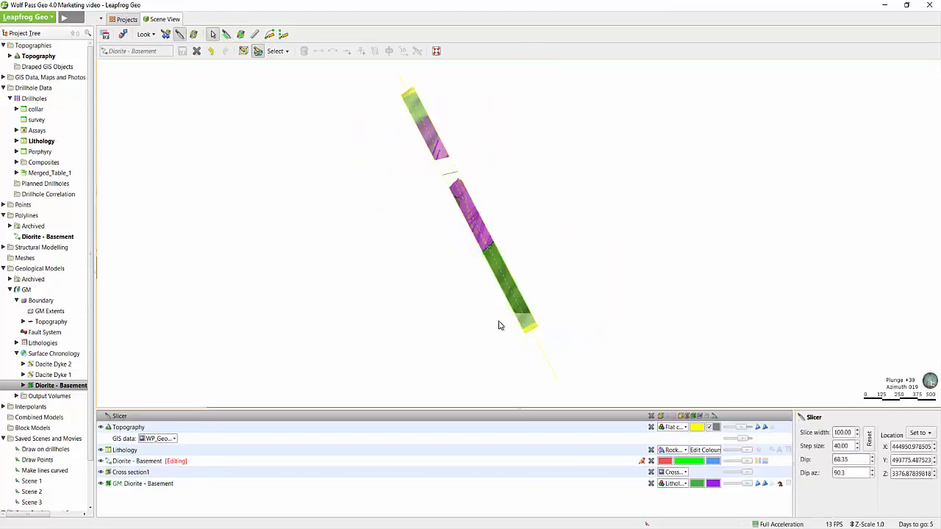
{"action": "left_click", "coordinate": [917, 434]}
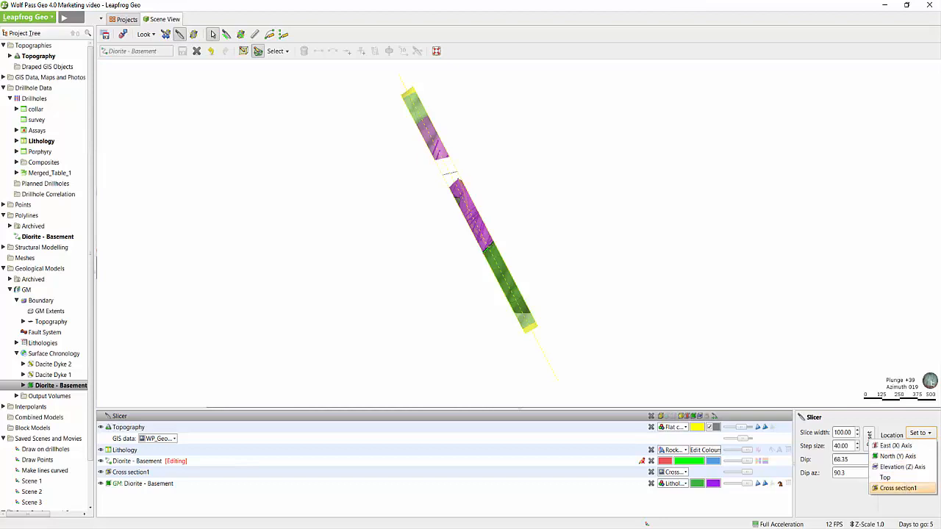
{"action": "left_click", "coordinate": [898, 488]}
- Draw a 2D line on the slicer along the section's eastern diorite contact, from the topography down to the section's base
{"action": "left_click_drag", "start_coordinate": [522, 260], "coordinate": [484, 208]}
{"action": "middle_click_drag", "start_coordinate": [469, 240], "coordinate": [392, 153]}
{"action": "middle_click_drag", "start_coordinate": [419, 204], "coordinate": [409, 225]}
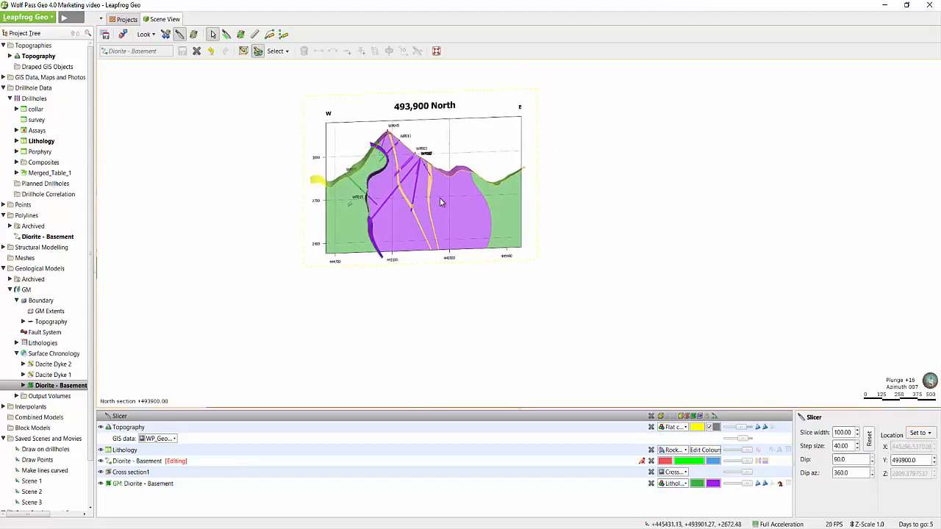
{"action": "scroll", "coordinate": [440, 198], "scroll_direction": "up", "scroll_amount": 3}
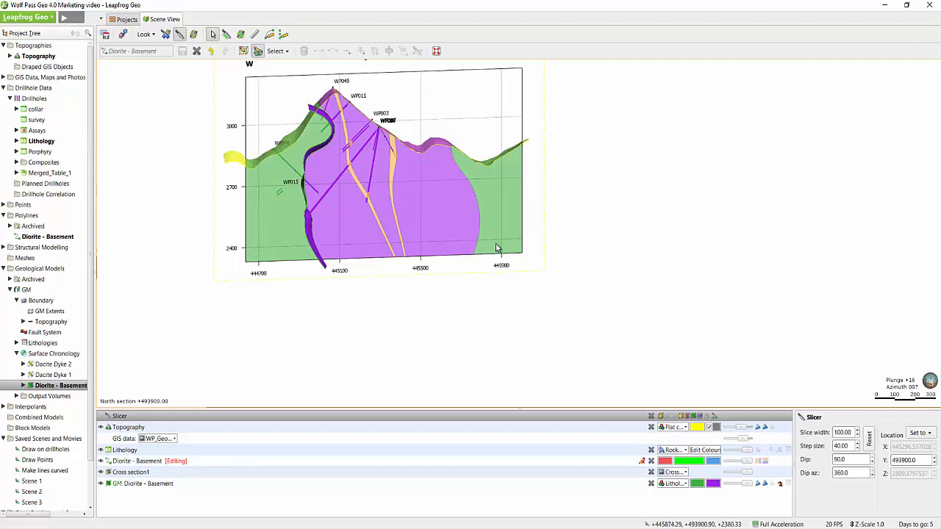
{"action": "left_click_drag", "start_coordinate": [502, 243], "coordinate": [477, 252]}
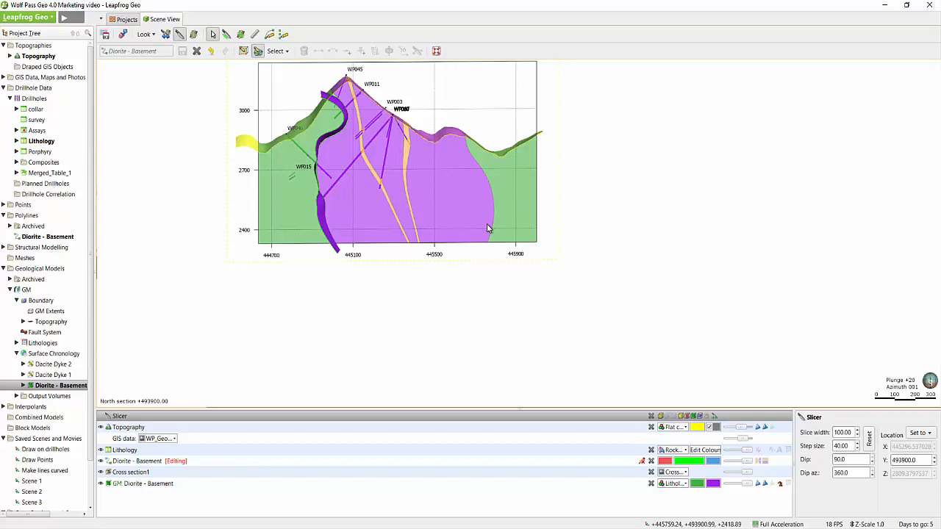
{"action": "left_click", "coordinate": [270, 34]}
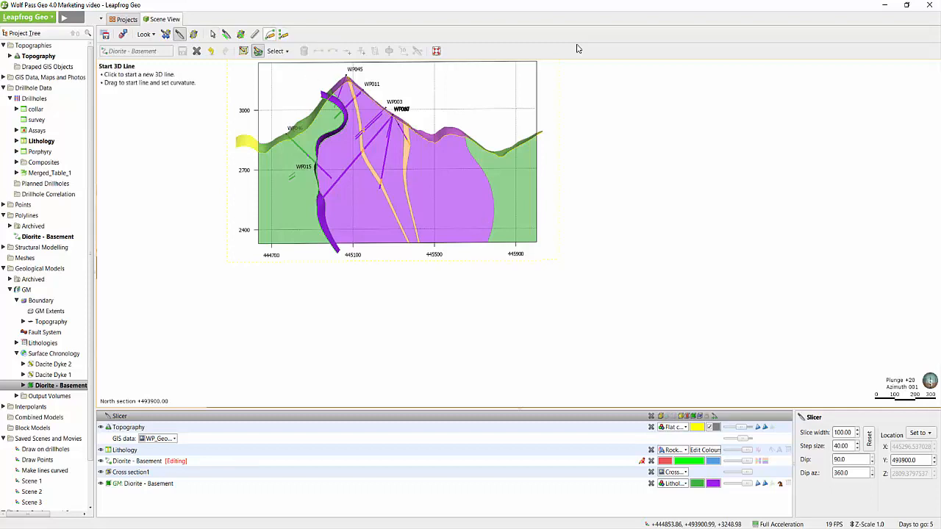
{"action": "left_click", "coordinate": [244, 52]}
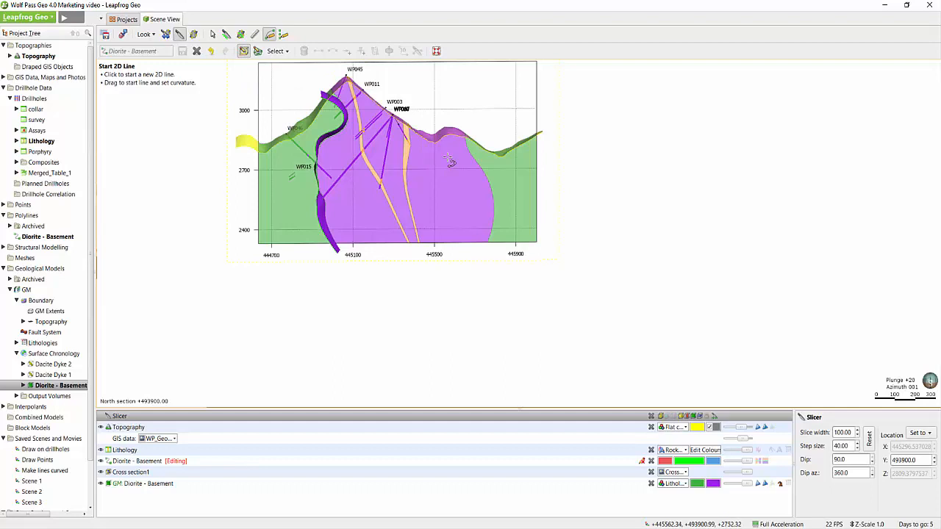
{"action": "middle_click_drag", "start_coordinate": [454, 143], "coordinate": [429, 167]}
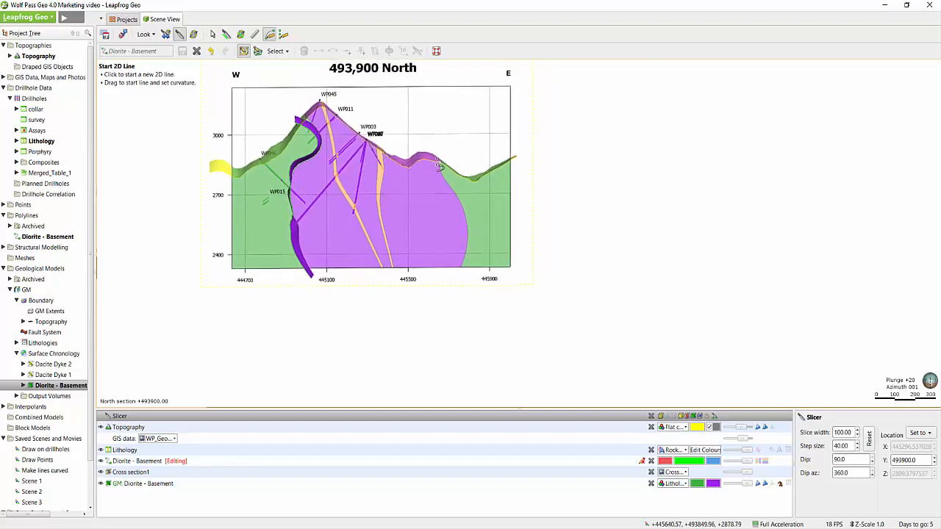
{"action": "scroll", "coordinate": [416, 151], "scroll_direction": "up", "scroll_amount": 3}
{"action": "left_click_drag", "start_coordinate": [360, 91], "coordinate": [371, 123]}
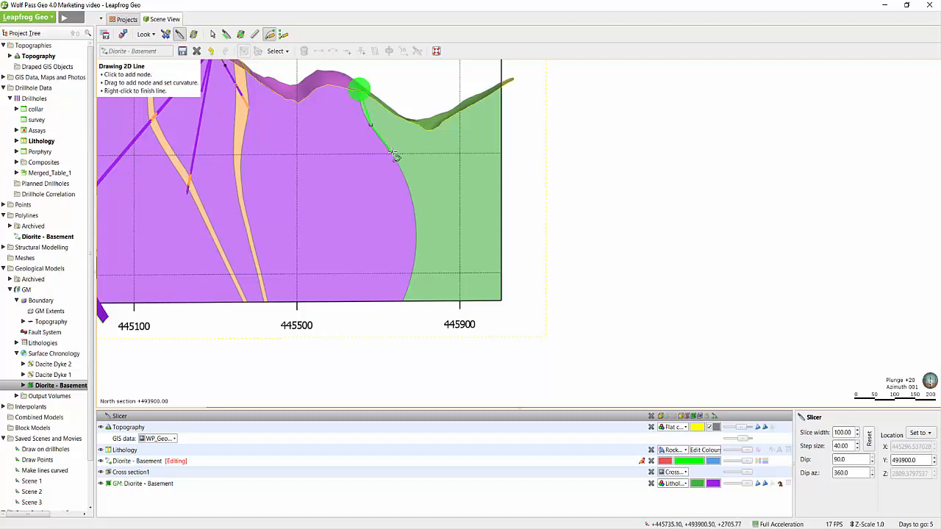
{"action": "left_click", "coordinate": [410, 188]}
{"action": "left_click", "coordinate": [413, 262]}
{"action": "left_click", "coordinate": [404, 300]}
{"action": "right_click", "coordinate": [457, 200]}
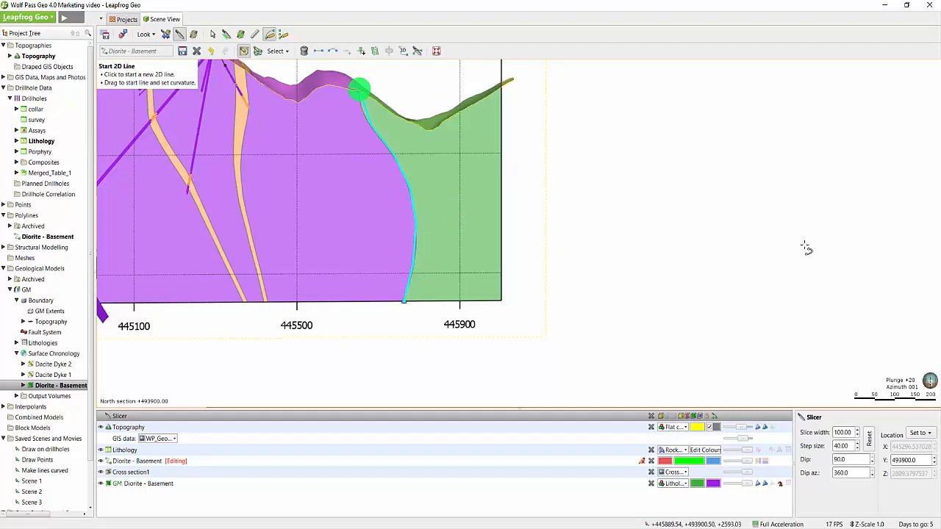
- Make the new section line curved and save the polyline
{"action": "key", "text": "s"}
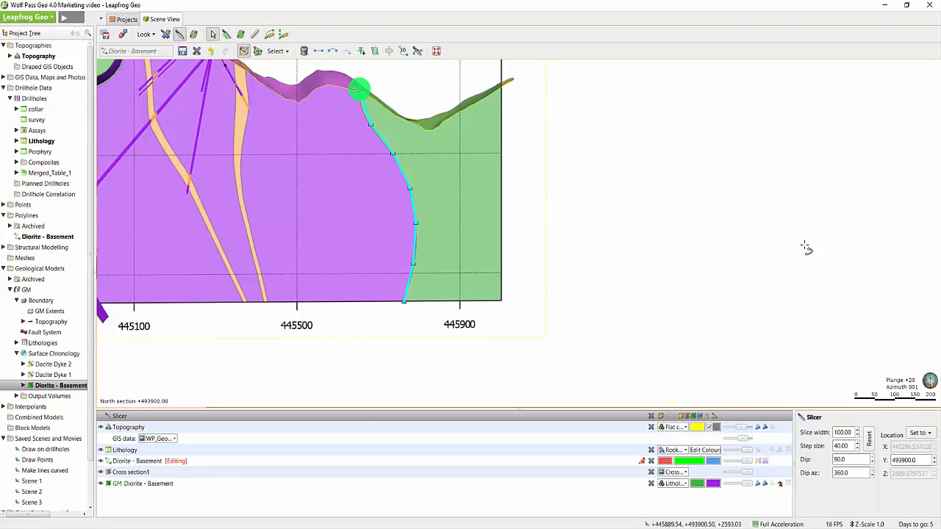
{"action": "left_click", "coordinate": [333, 52]}
{"action": "left_click", "coordinate": [182, 51]}
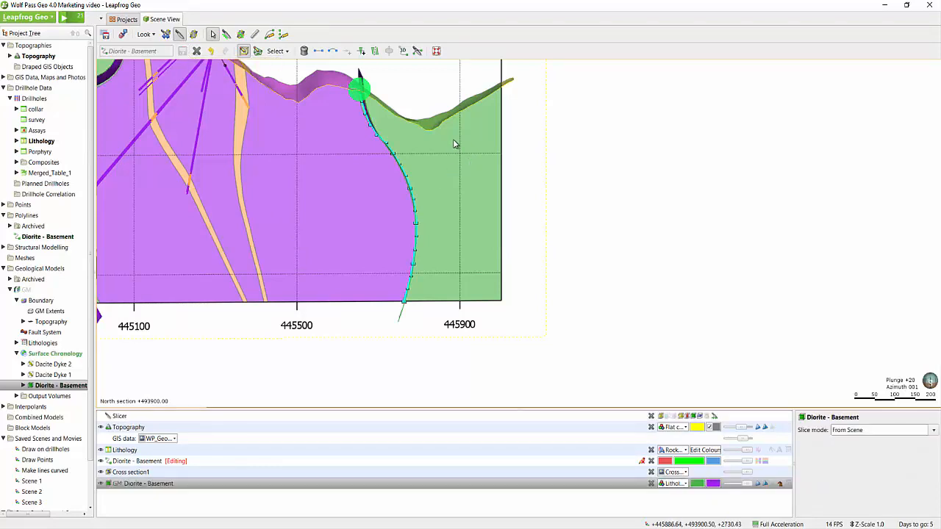
- Remove the slice and inspect the updated contact surface across the full topography and around Cross section1
{"action": "left_click_drag", "start_coordinate": [529, 188], "coordinate": [568, 94]}
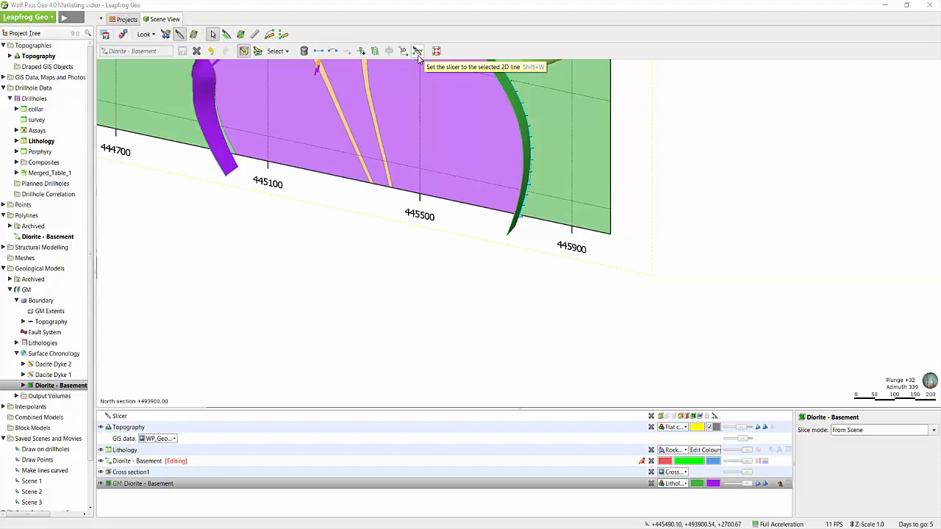
{"action": "left_click", "coordinate": [179, 34]}
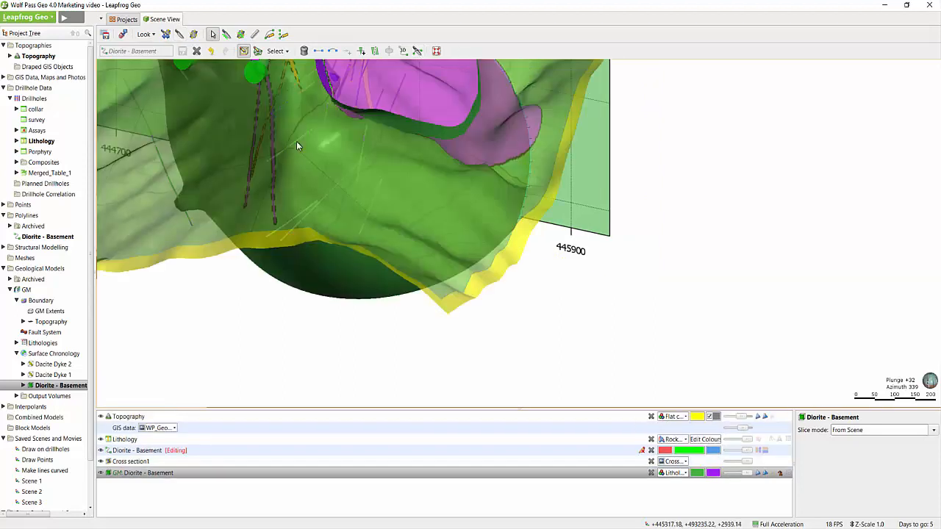
{"action": "left_click_drag", "start_coordinate": [479, 211], "coordinate": [618, 263]}
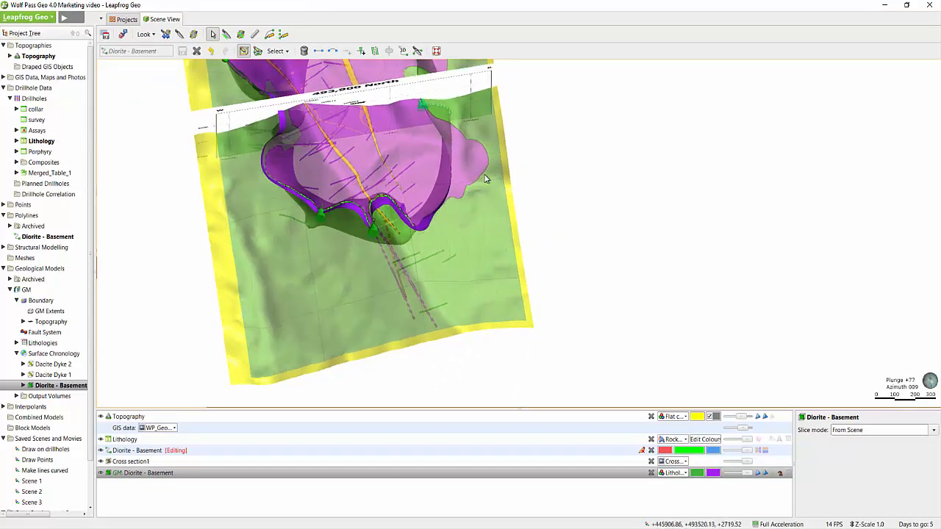
{"action": "right_click_drag", "start_coordinate": [407, 186], "coordinate": [425, 304]}
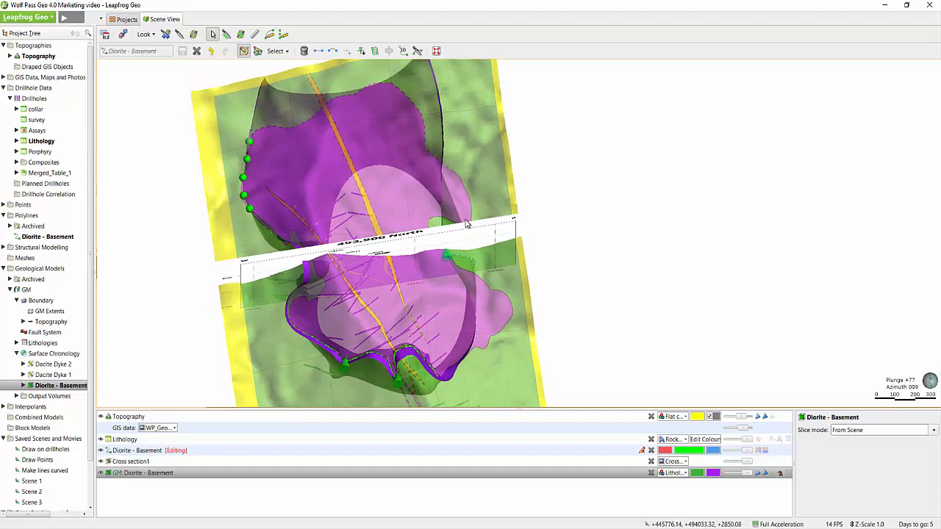
{"action": "middle_click_drag", "start_coordinate": [466, 220], "coordinate": [468, 224]}
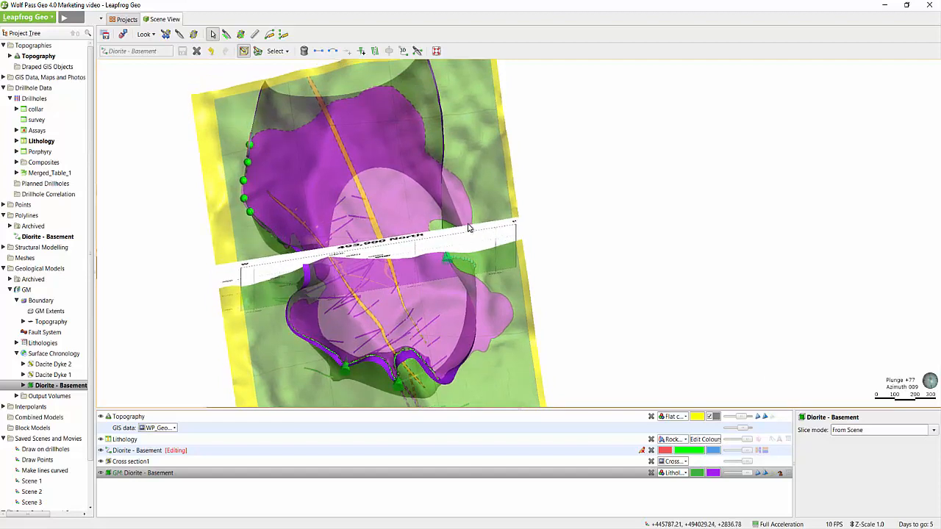